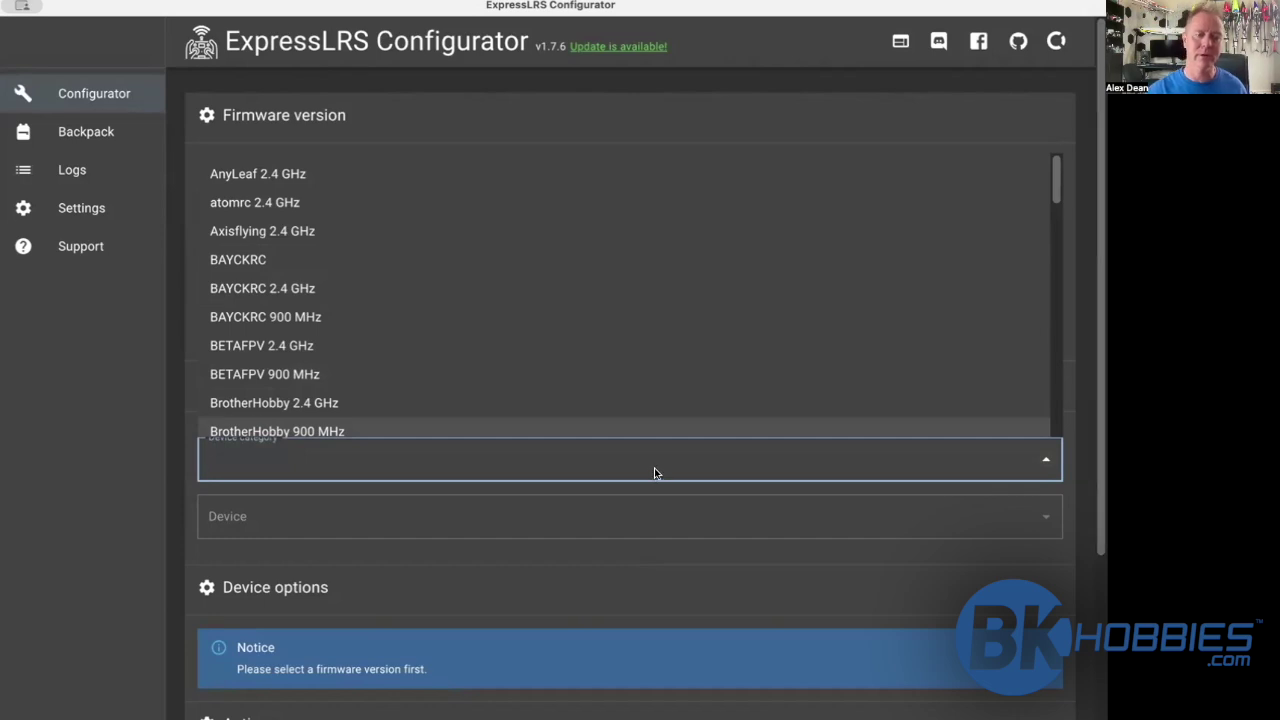
Set the device category to RadioMaster 2.4 GHz
{"action": "left_click", "coordinate": [606, 469]}
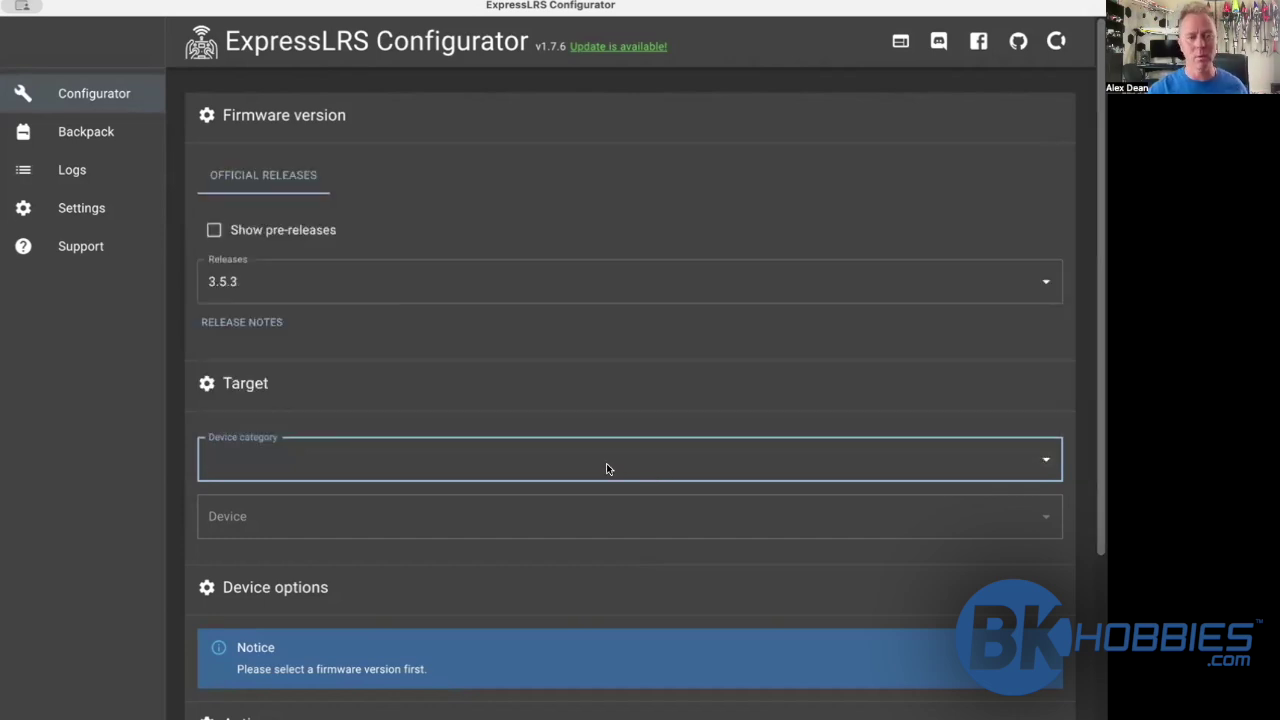
{"action": "left_click", "coordinate": [521, 455]}
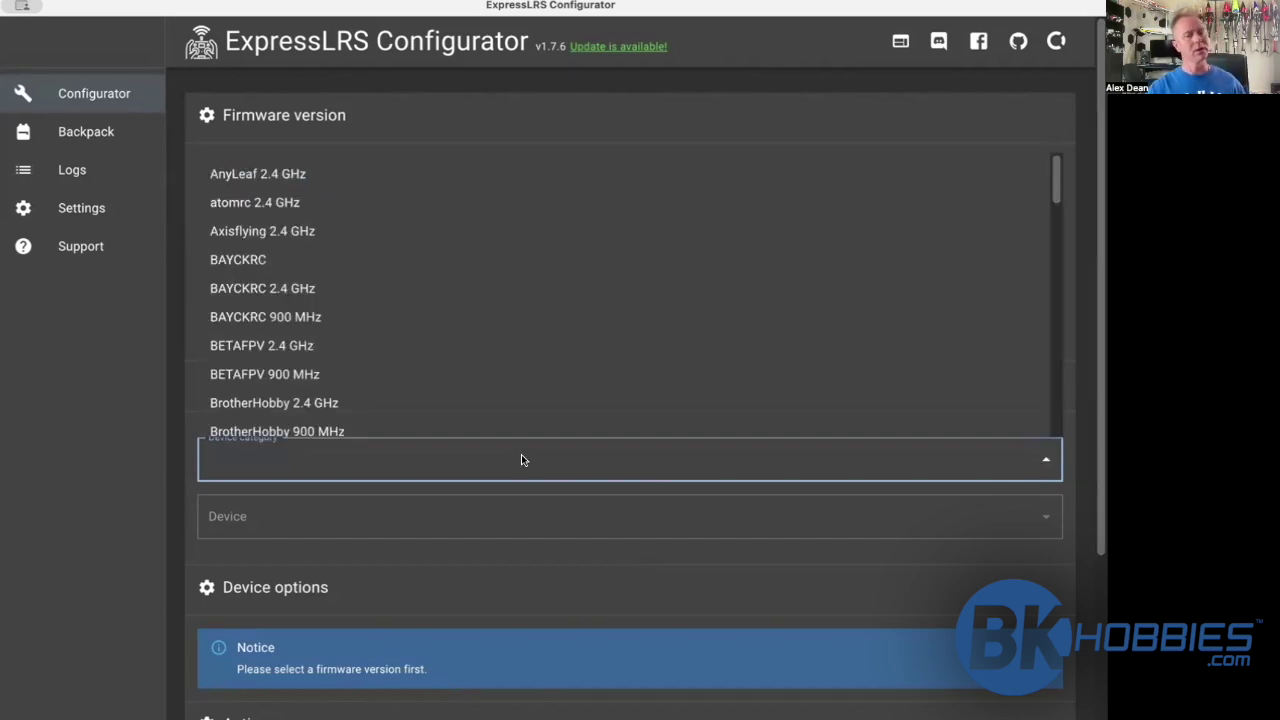
{"action": "type", "text": "radio"}
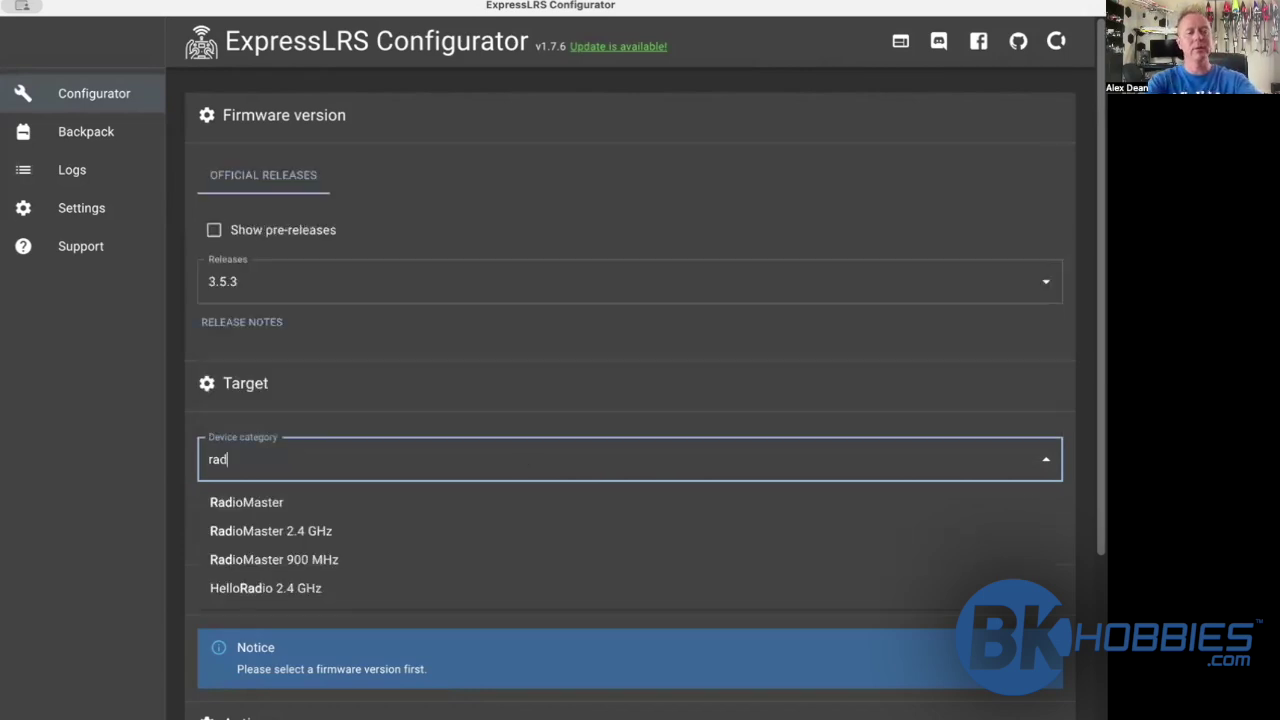
{"action": "left_click", "coordinate": [486, 528]}
Select the RadioMaster TX16S Internal 2.4GHz TX device and review its options down to Actions
{"action": "left_click", "coordinate": [405, 515]}
{"action": "type", "text": "tx"}
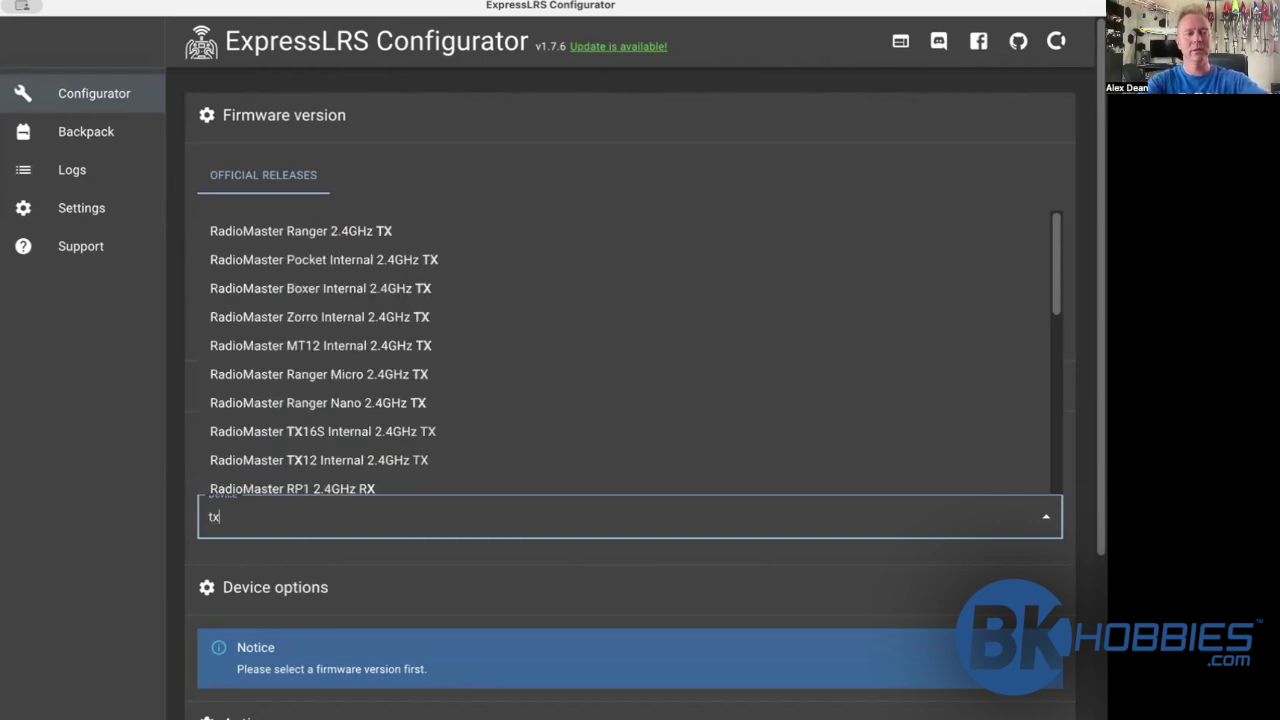
{"action": "type", "text": "16"}
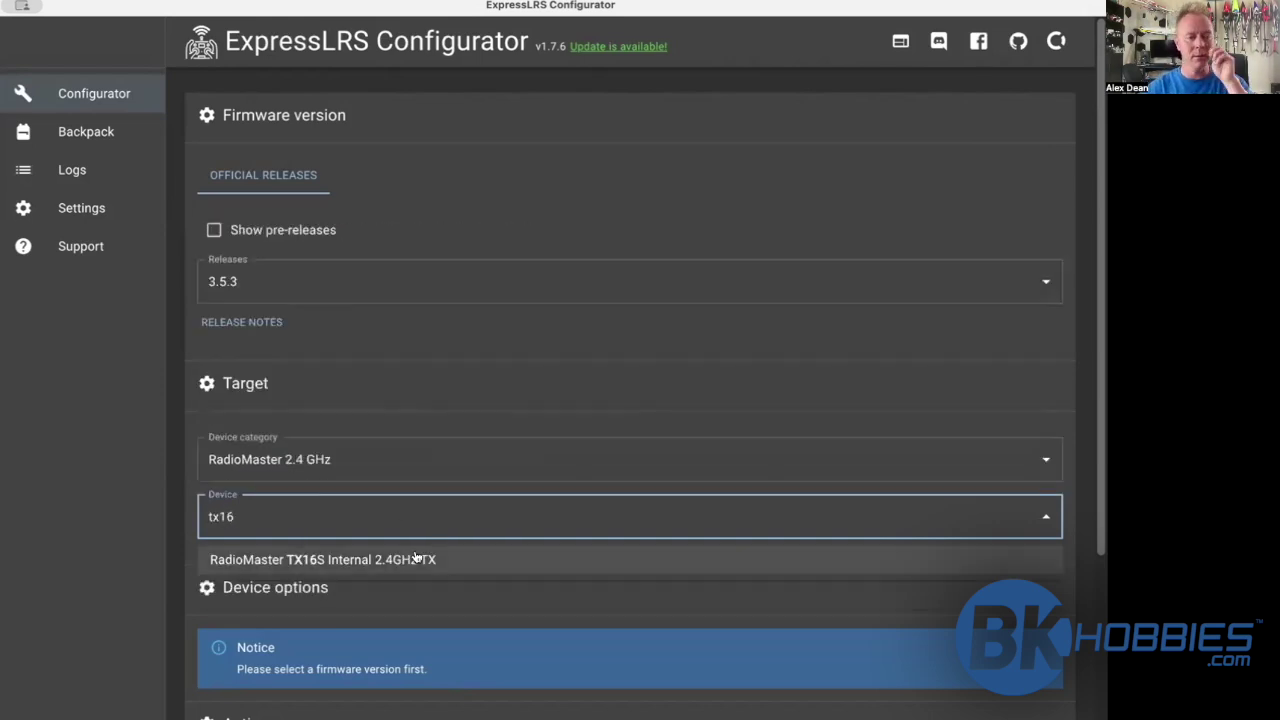
{"action": "left_click", "coordinate": [405, 561]}
{"action": "scroll", "coordinate": [457, 460], "scroll_direction": "down", "scroll_amount": 5}
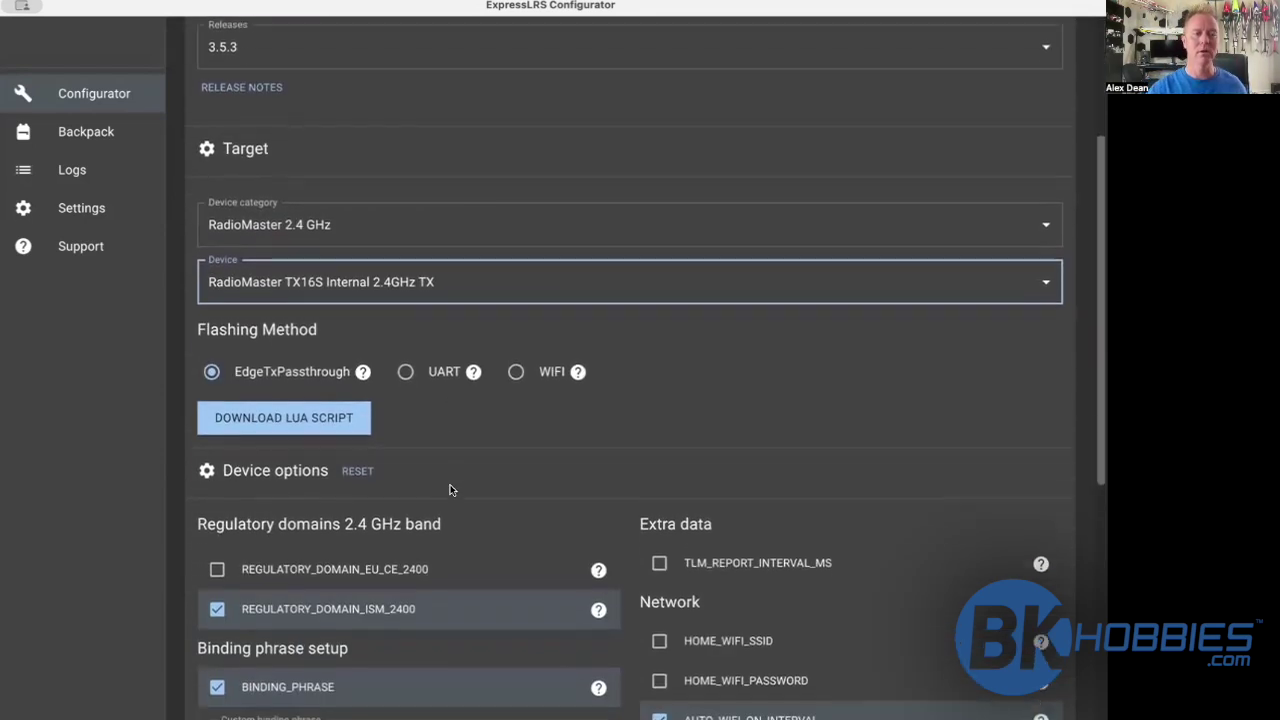
{"action": "scroll", "coordinate": [514, 386], "scroll_direction": "down", "scroll_amount": 3}
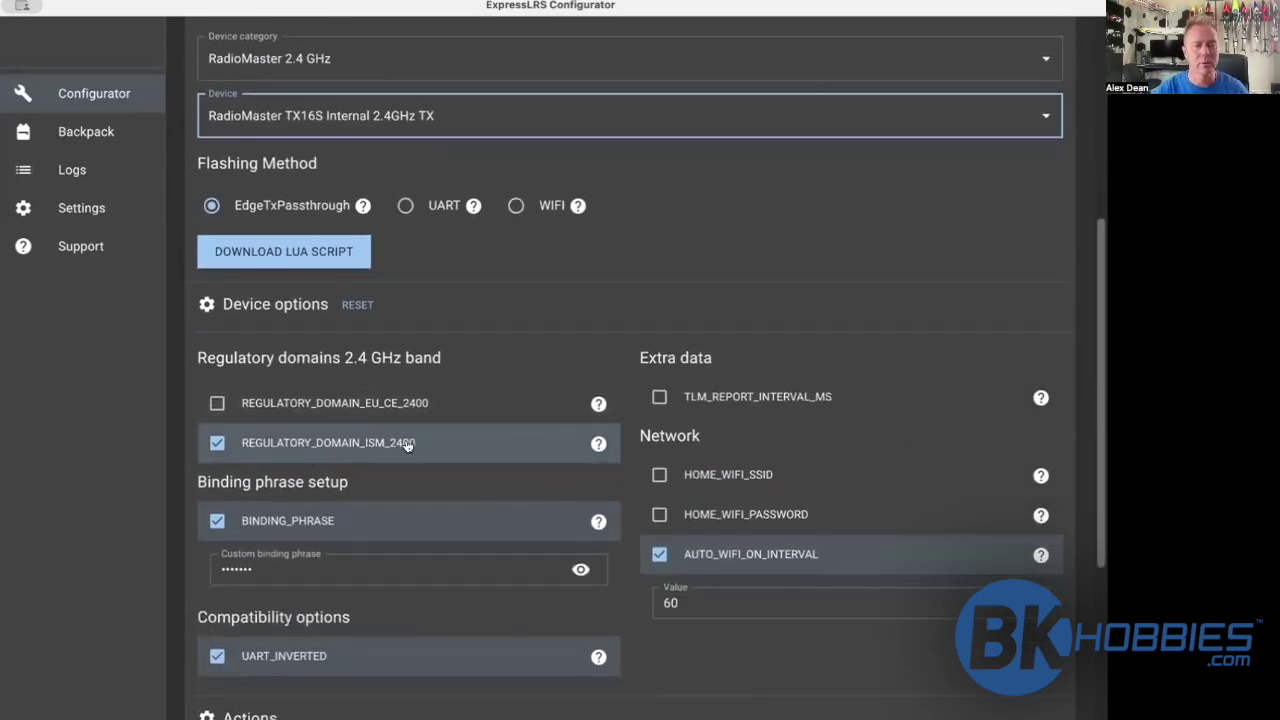
{"action": "scroll", "coordinate": [350, 445], "scroll_direction": "down", "scroll_amount": 2}
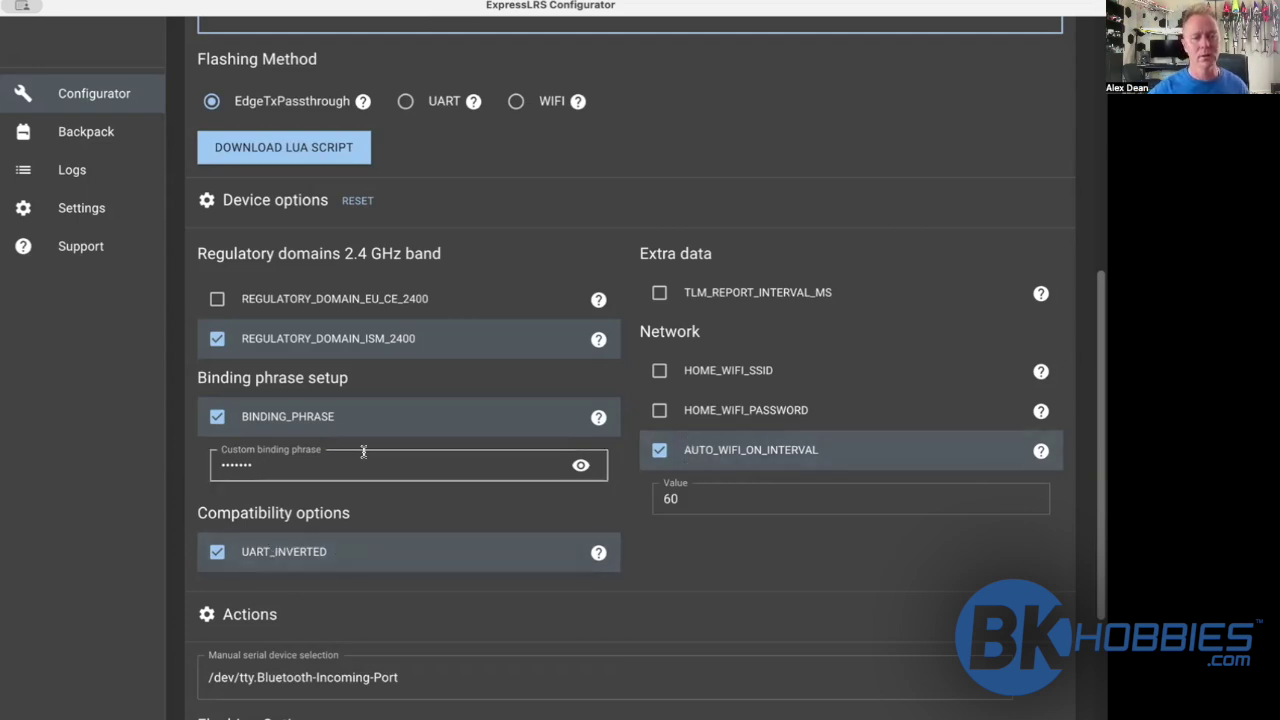
{"action": "scroll", "coordinate": [340, 555], "scroll_direction": "down", "scroll_amount": 3}
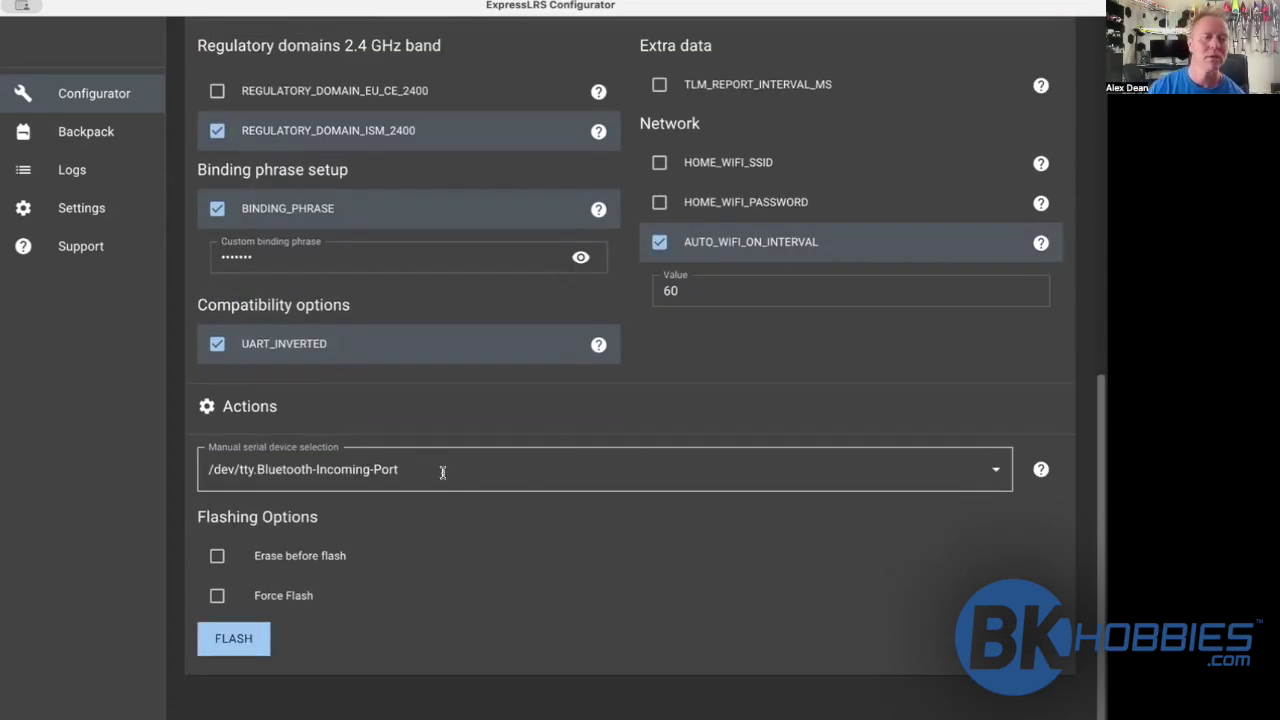
Flash the TX16S through the OpenTX usbmodem serial port, then reopen the device category list
{"action": "left_click", "coordinate": [405, 480]}
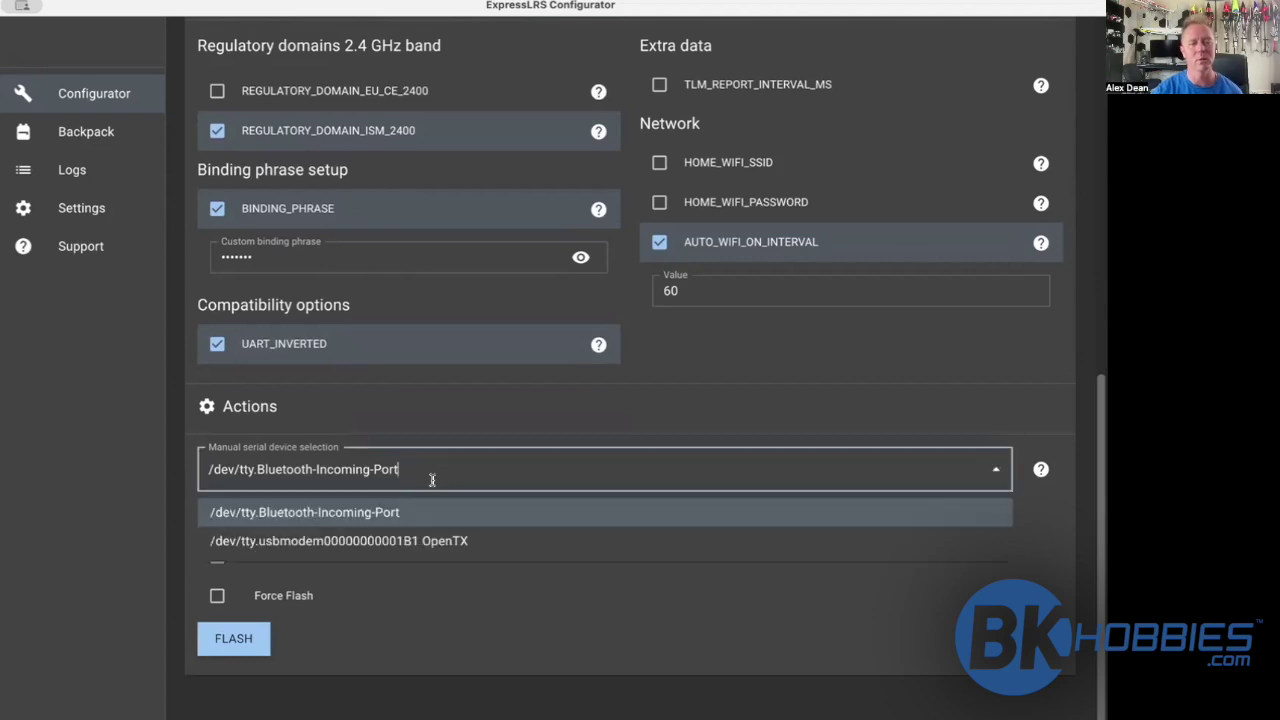
{"action": "left_click", "coordinate": [426, 545]}
{"action": "left_click", "coordinate": [437, 477]}
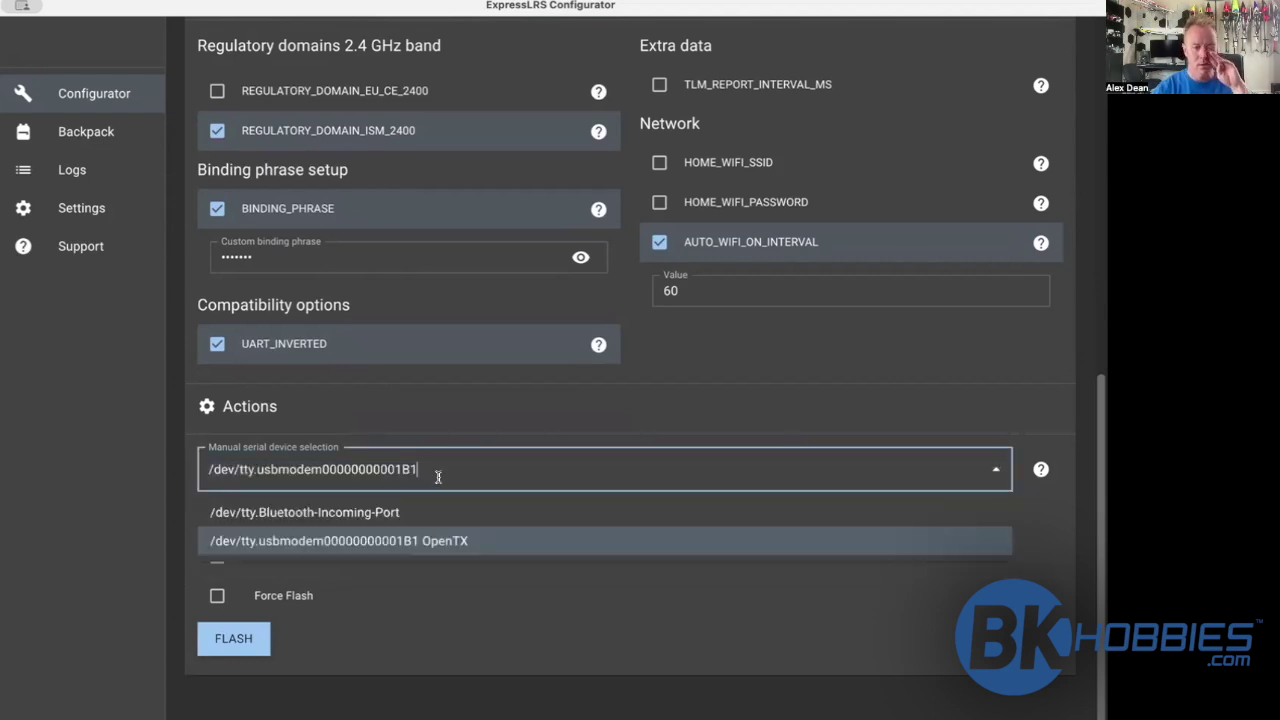
{"action": "left_click", "coordinate": [446, 541]}
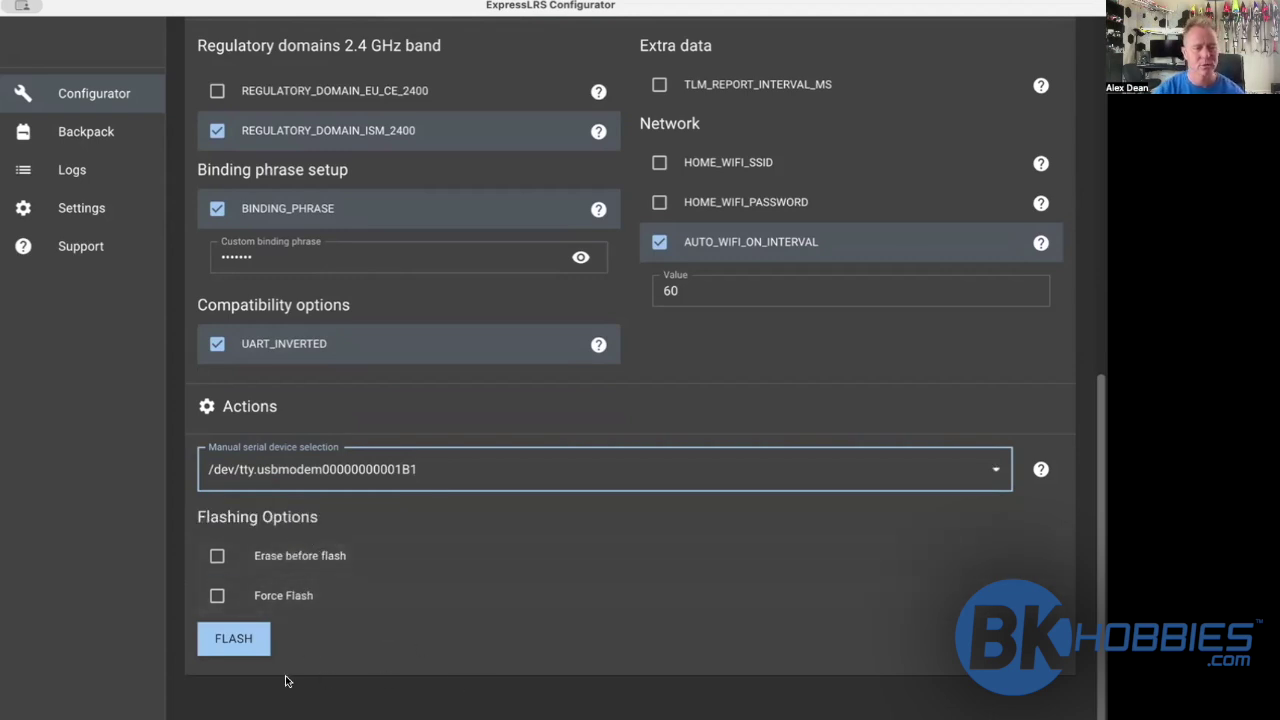
{"action": "left_click", "coordinate": [234, 645]}
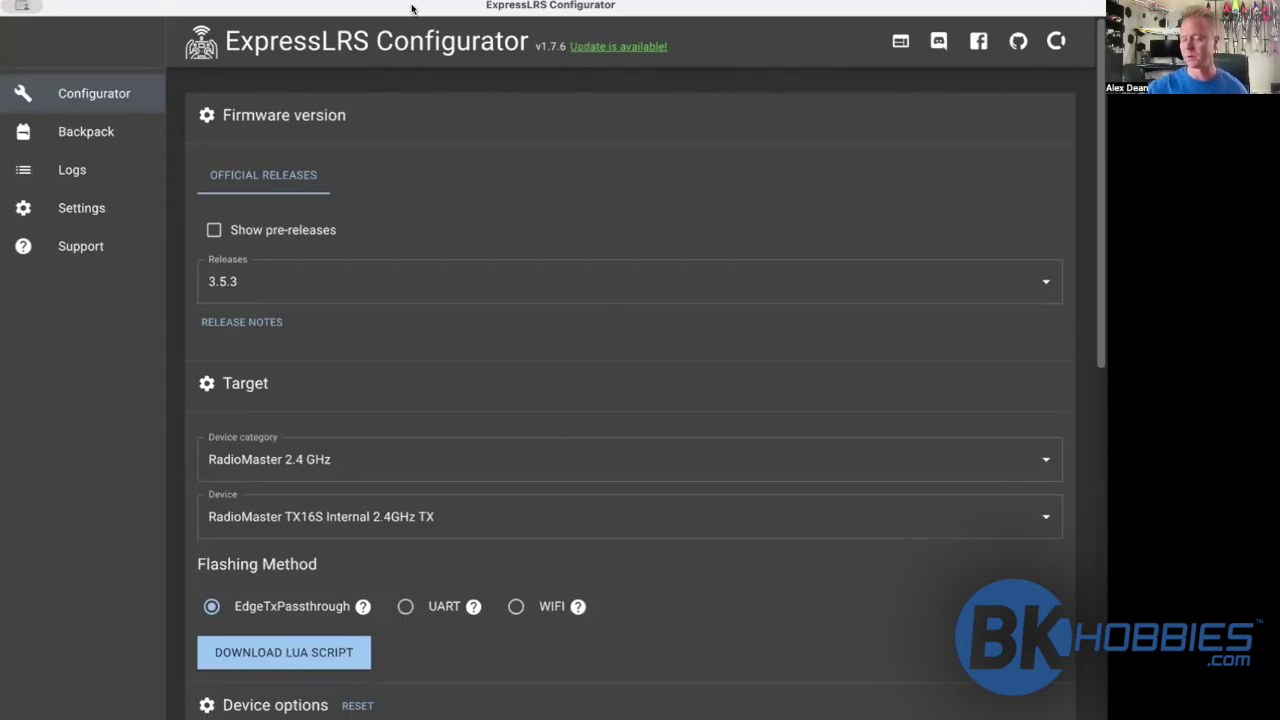
{"action": "left_click", "coordinate": [420, 459]}
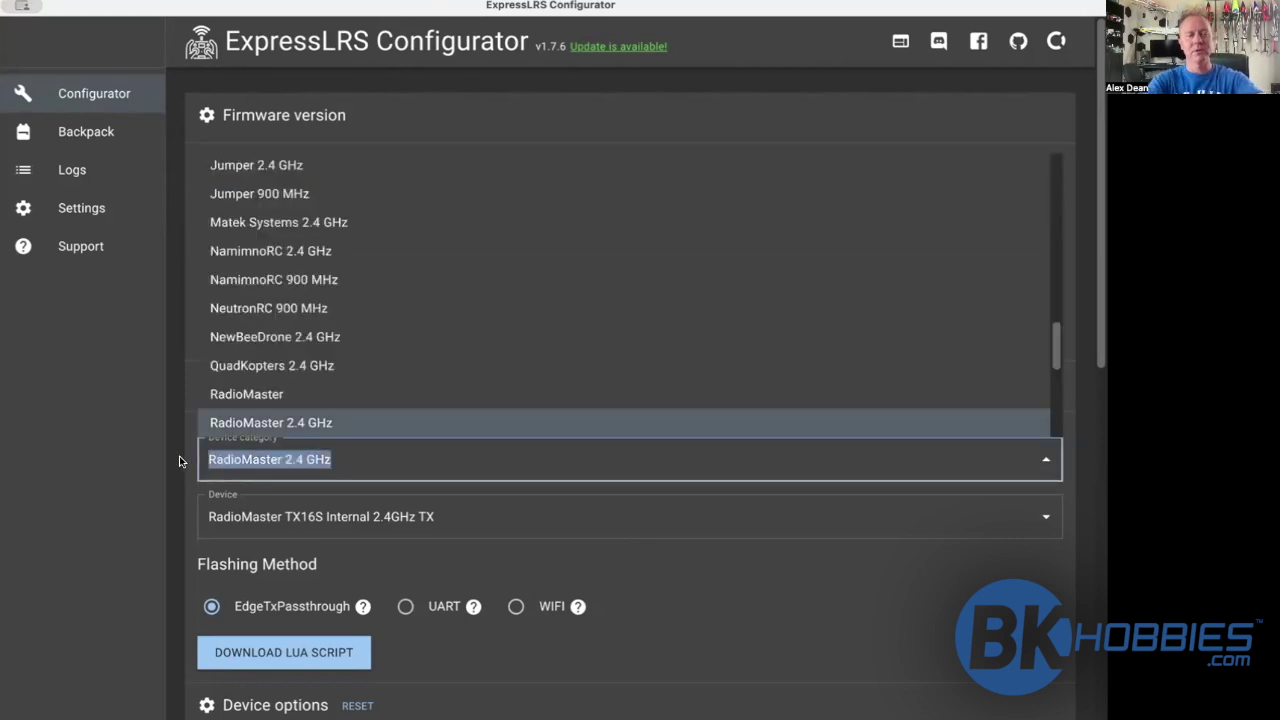
Target the FlyDragonRC 2.4 GHz FD R24D 2.4GHz RX and review its options down to Actions
{"action": "type", "text": "fly"}
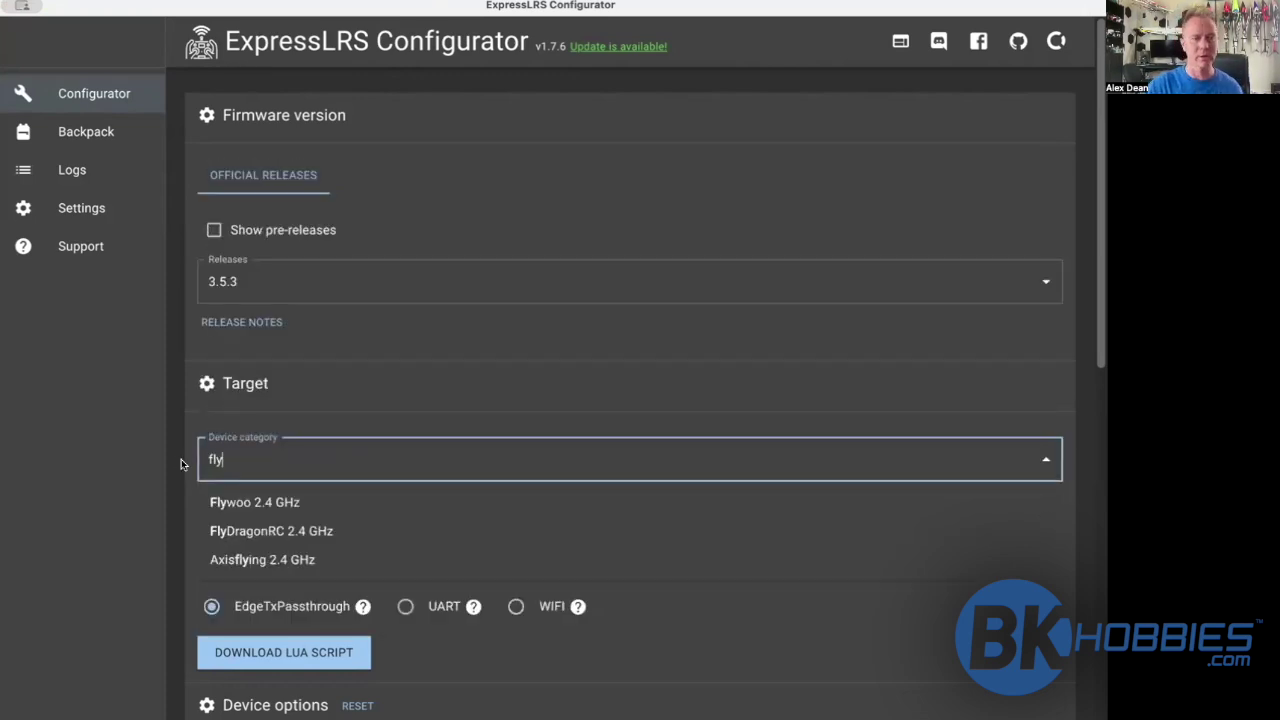
{"action": "left_click", "coordinate": [297, 537]}
{"action": "left_click", "coordinate": [296, 521]}
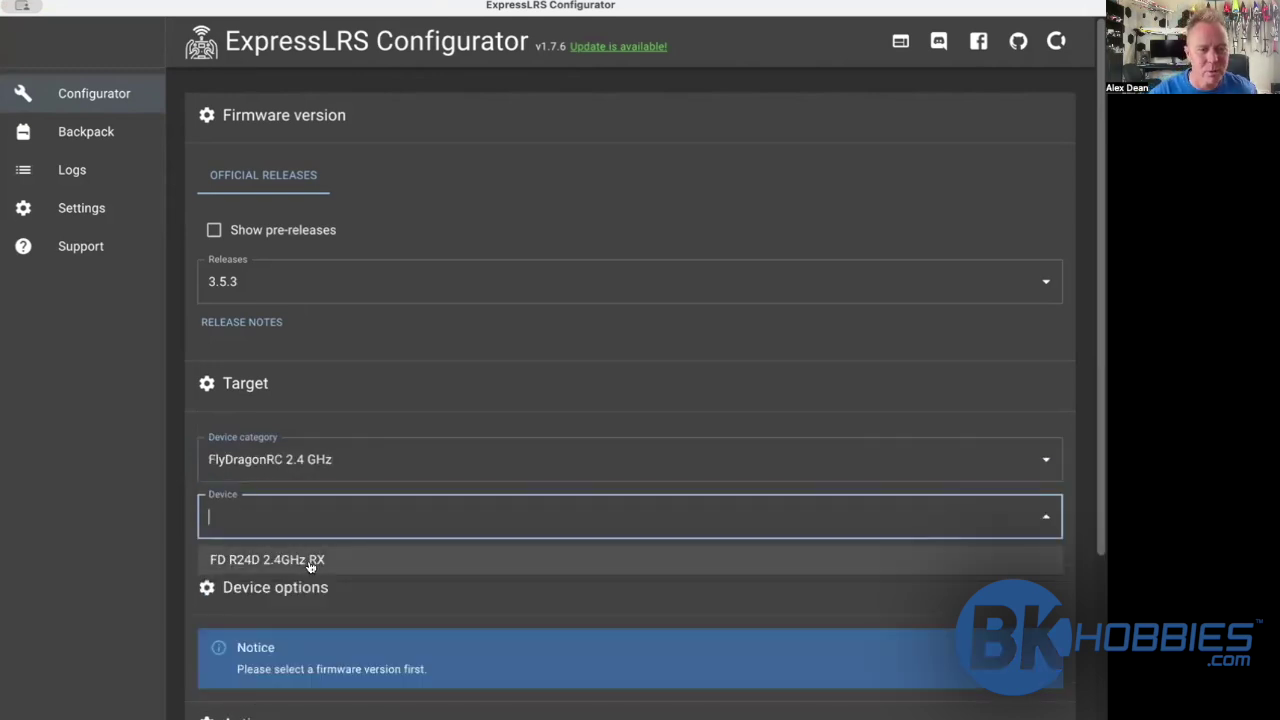
{"action": "left_click", "coordinate": [287, 560]}
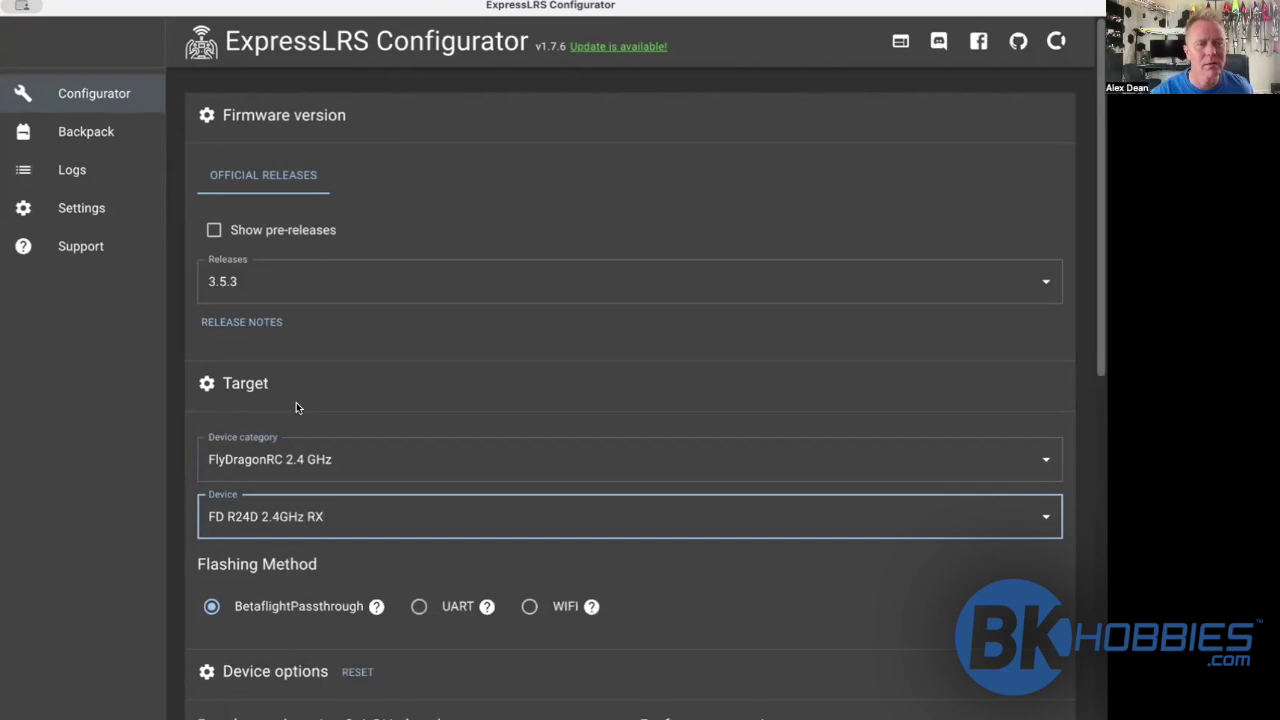
{"action": "scroll", "coordinate": [294, 408], "scroll_direction": "down", "scroll_amount": 5}
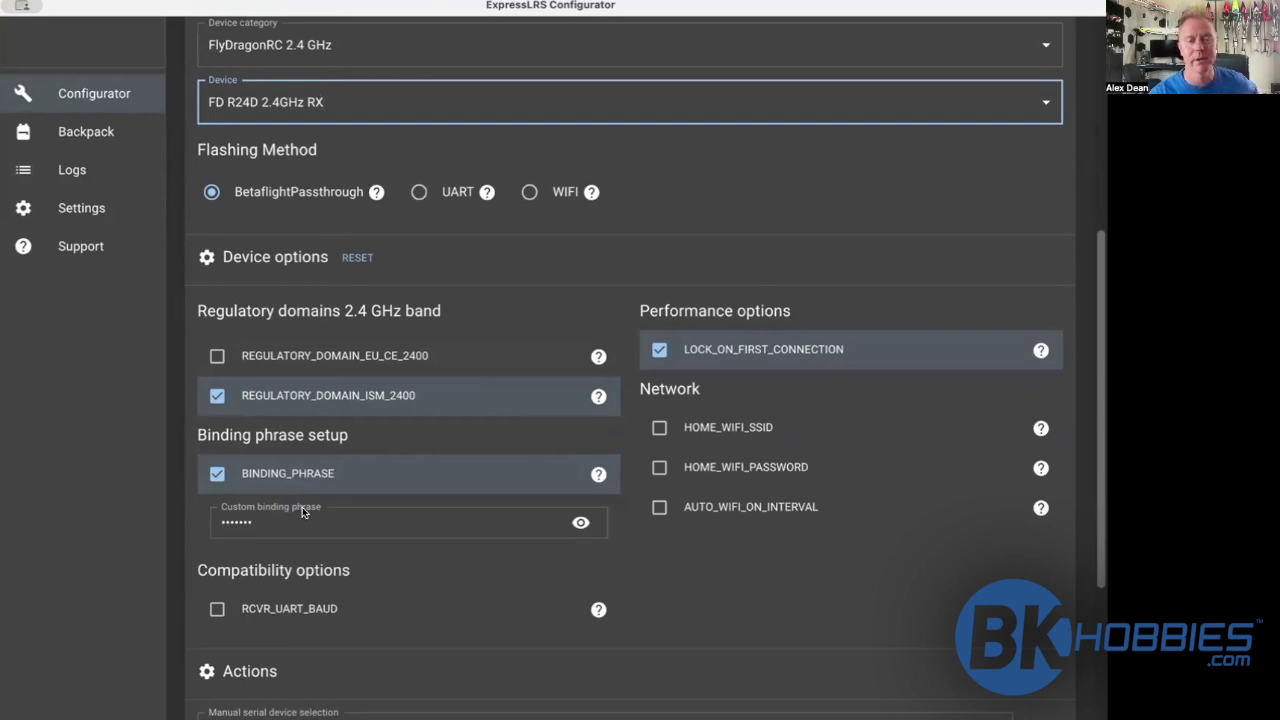
{"action": "scroll", "coordinate": [315, 505], "scroll_direction": "down", "scroll_amount": 5}
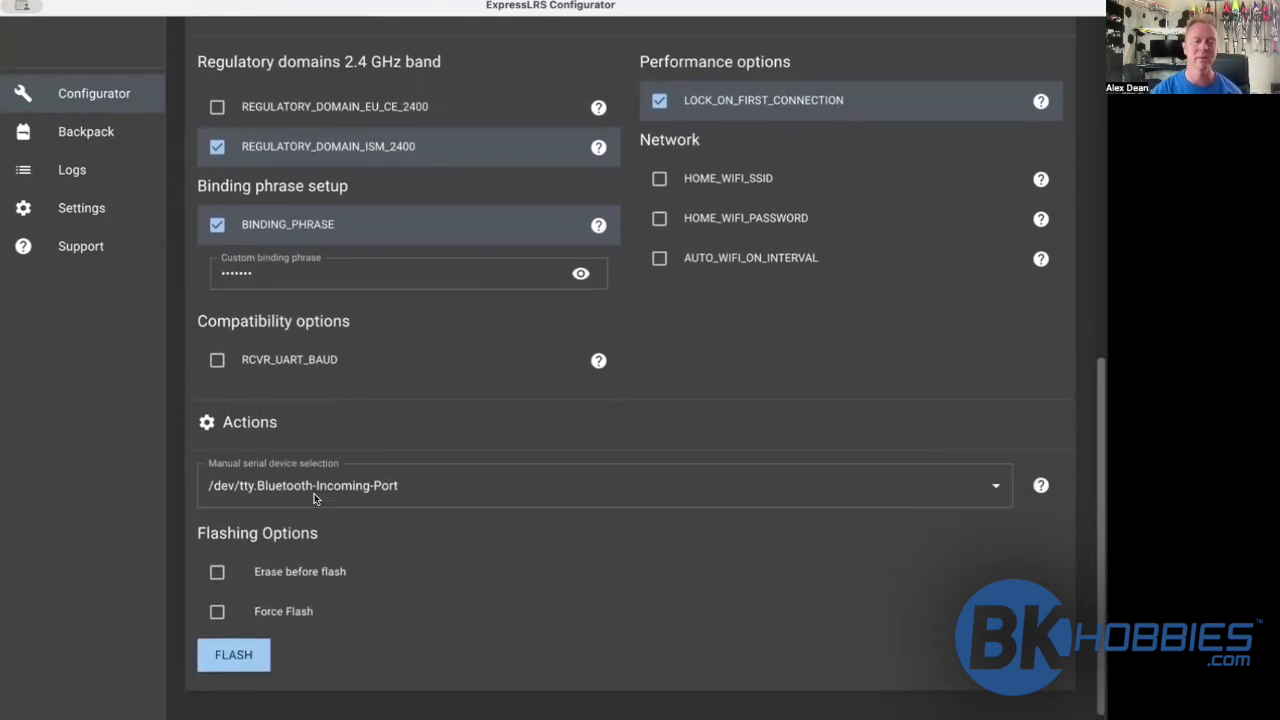
Choose the Rotorflight usbmodem serial port and start flashing the FD R24D receiver
{"action": "left_click", "coordinate": [486, 480]}
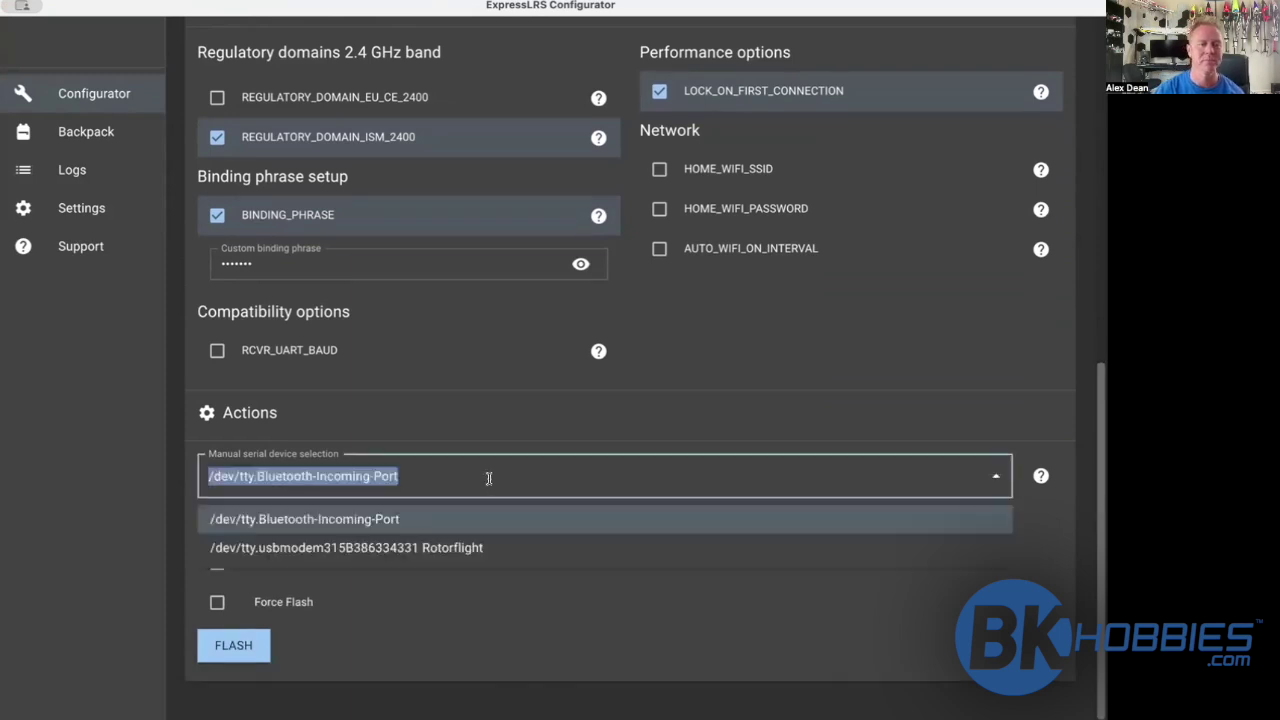
{"action": "left_click", "coordinate": [421, 548]}
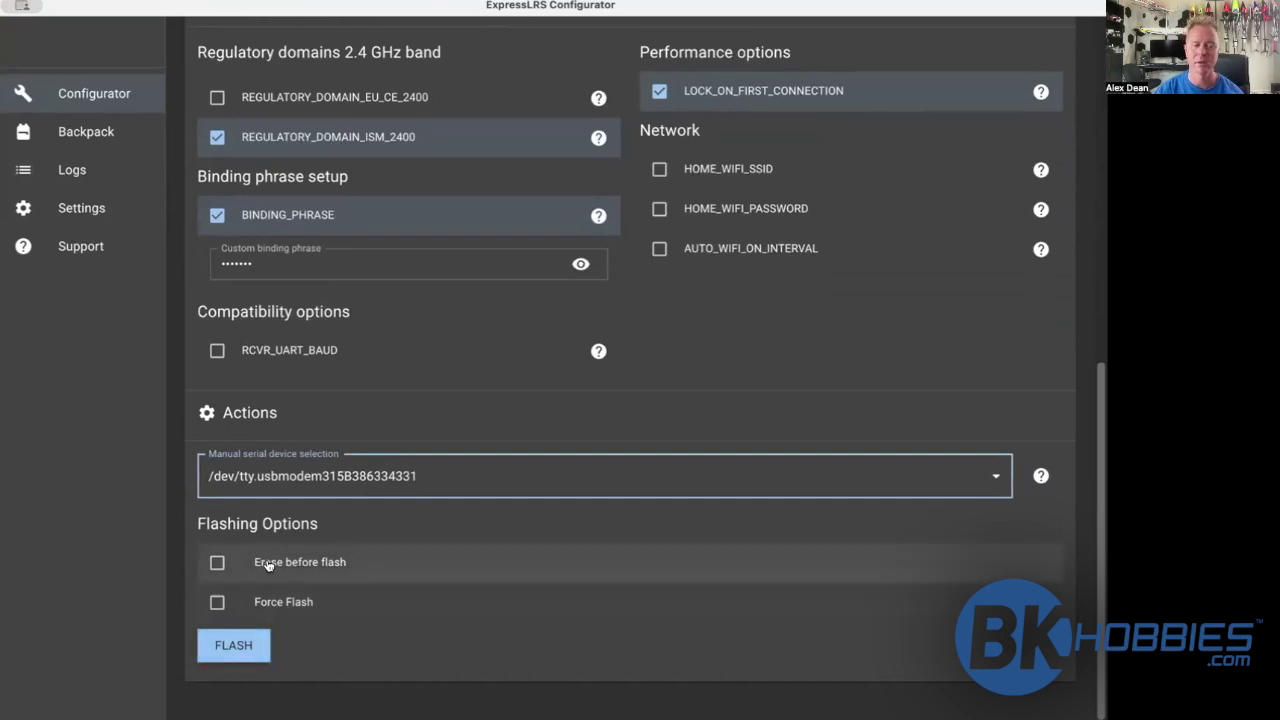
{"action": "left_click", "coordinate": [230, 647]}
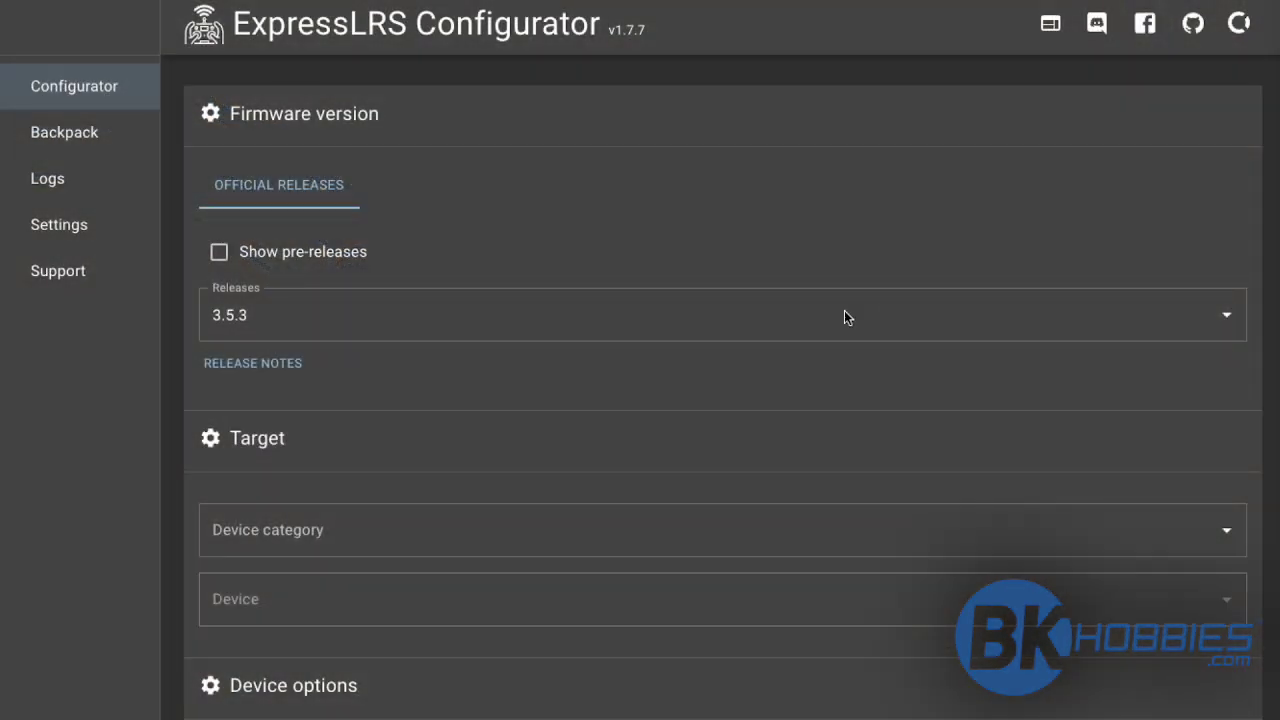
Keep release 3.5.3 as the firmware version
{"action": "left_click", "coordinate": [345, 311]}
{"action": "left_click", "coordinate": [269, 380]}
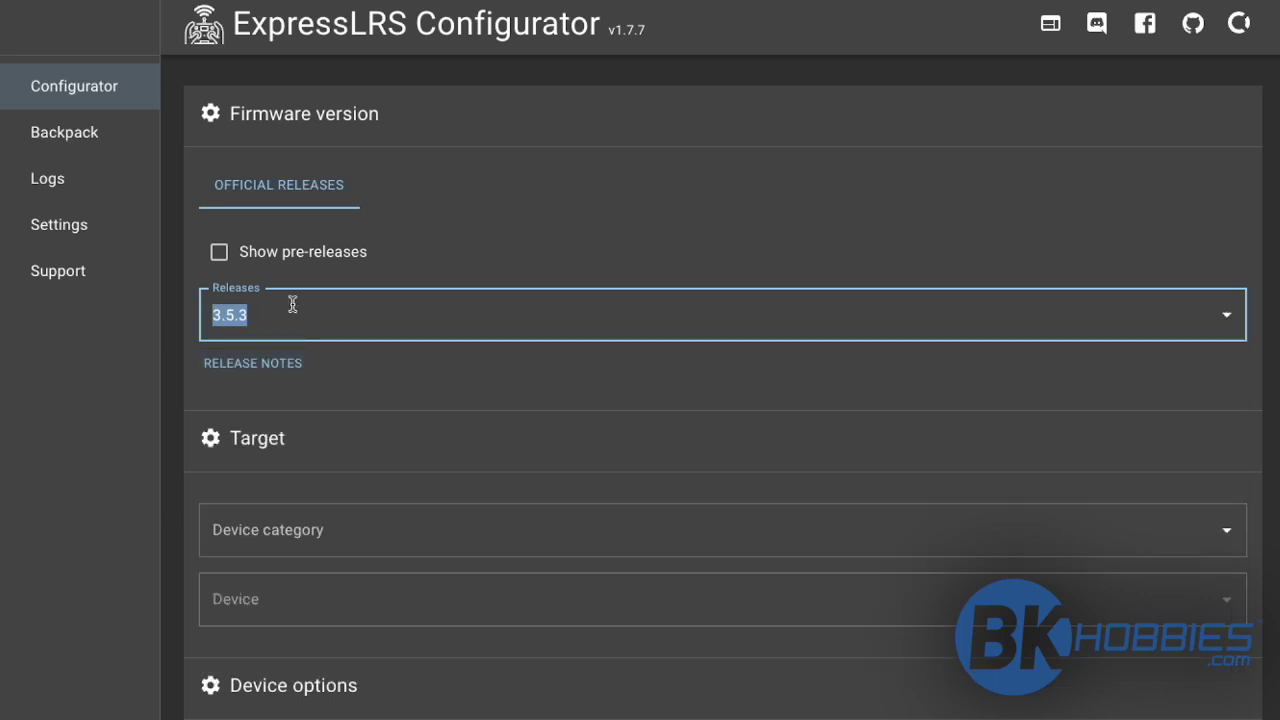
{"action": "scroll", "coordinate": [335, 403], "scroll_direction": "down", "scroll_amount": 3}
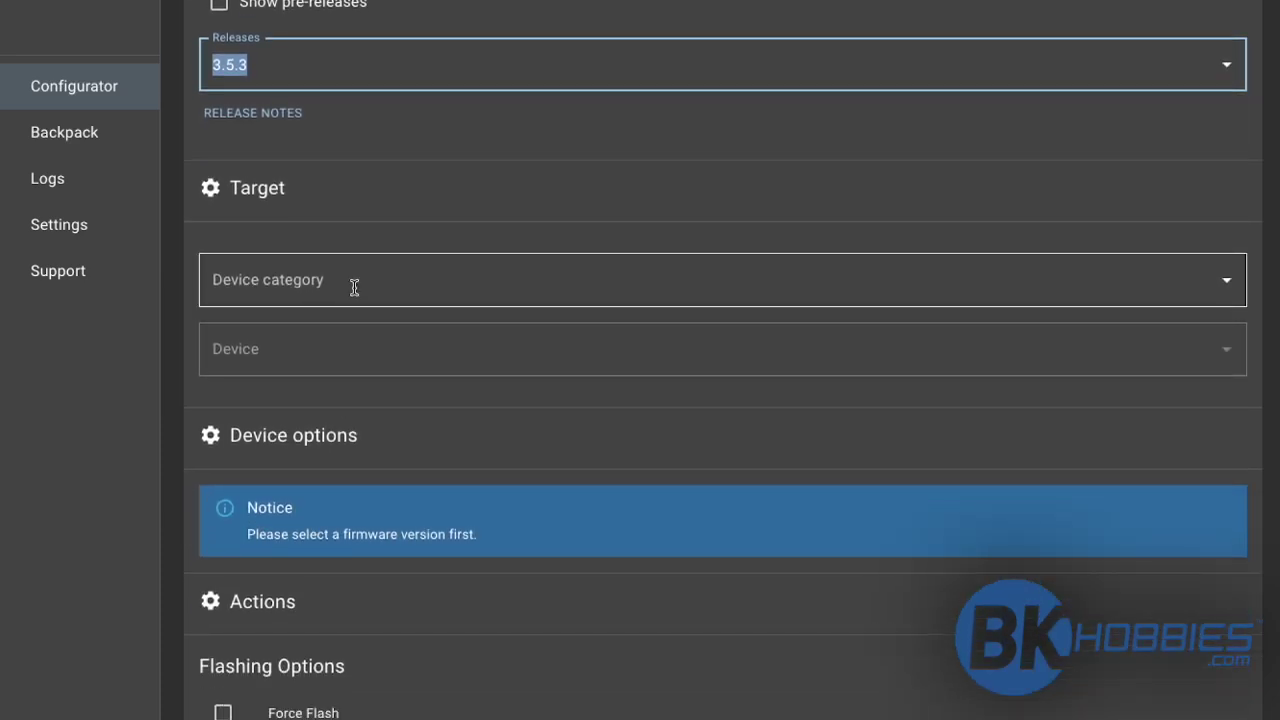
Target the RadioMaster 2.4 GHz Radiomaster RP3-H Diversity 2.4GHz RX receiver
{"action": "left_click", "coordinate": [352, 290]}
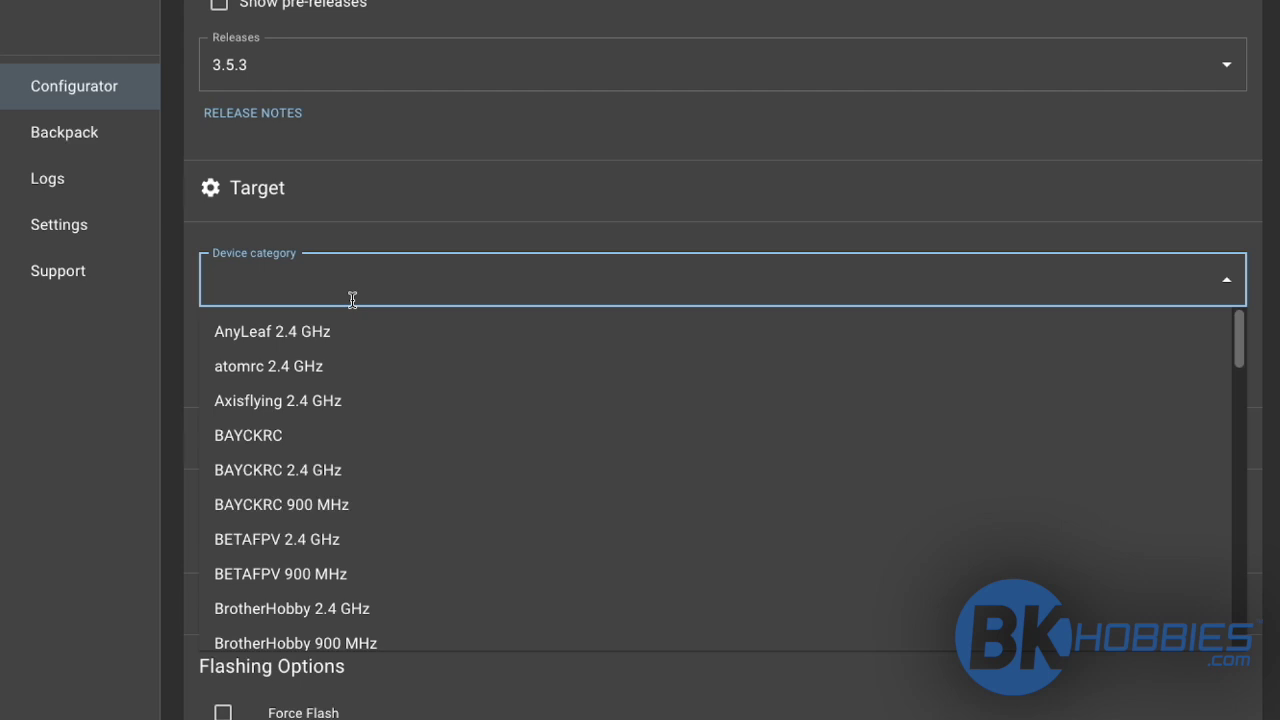
{"action": "type", "text": "radio"}
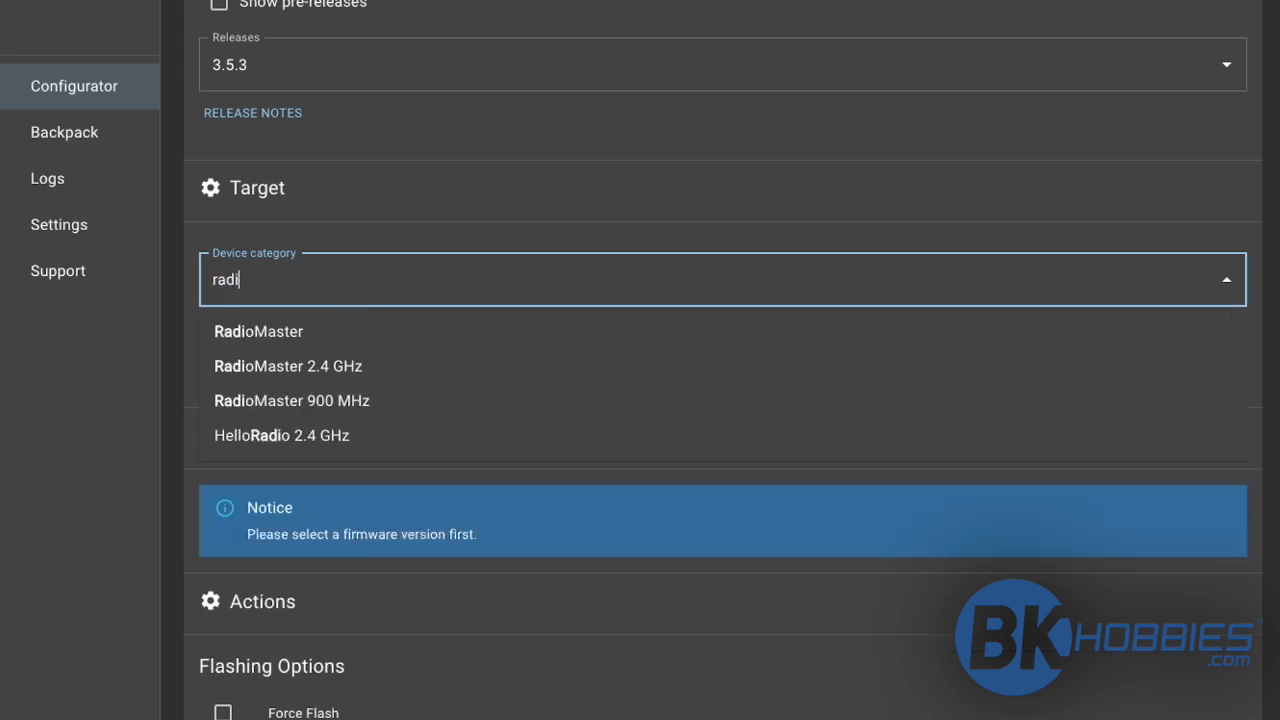
{"action": "left_click", "coordinate": [399, 368]}
{"action": "left_click", "coordinate": [326, 352]}
{"action": "type", "text": "r"}
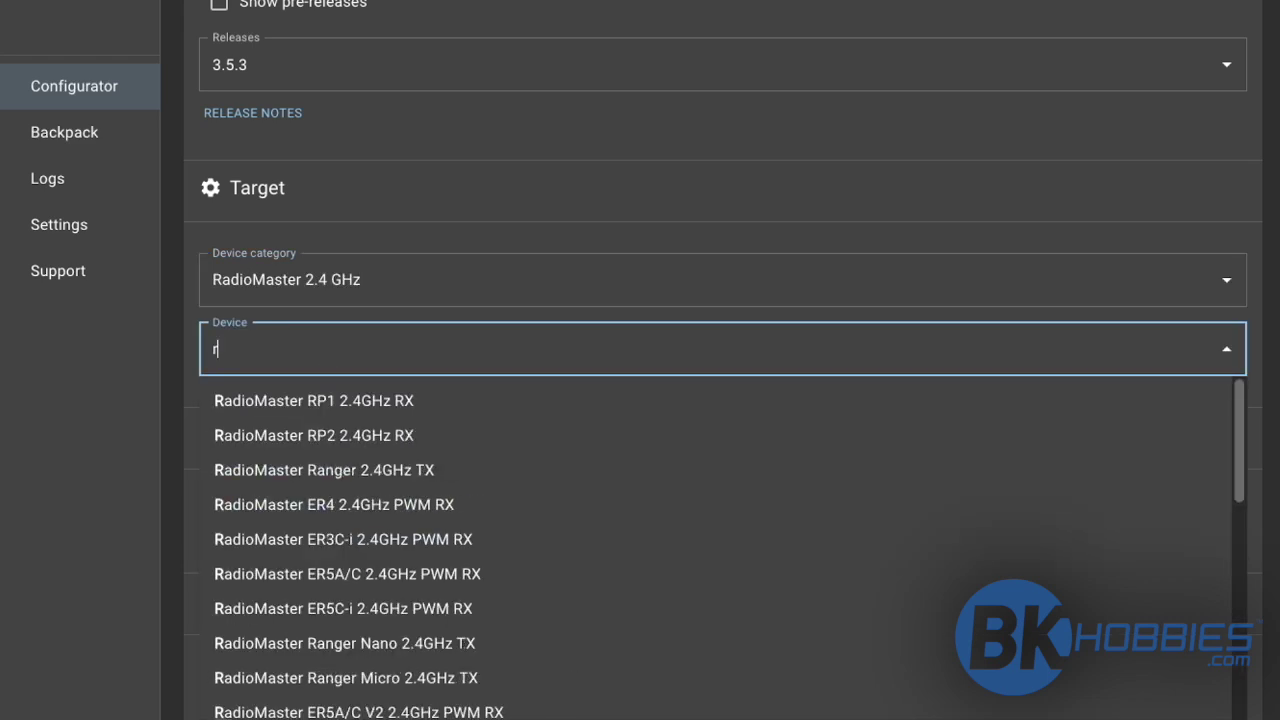
{"action": "type", "text": "p3"}
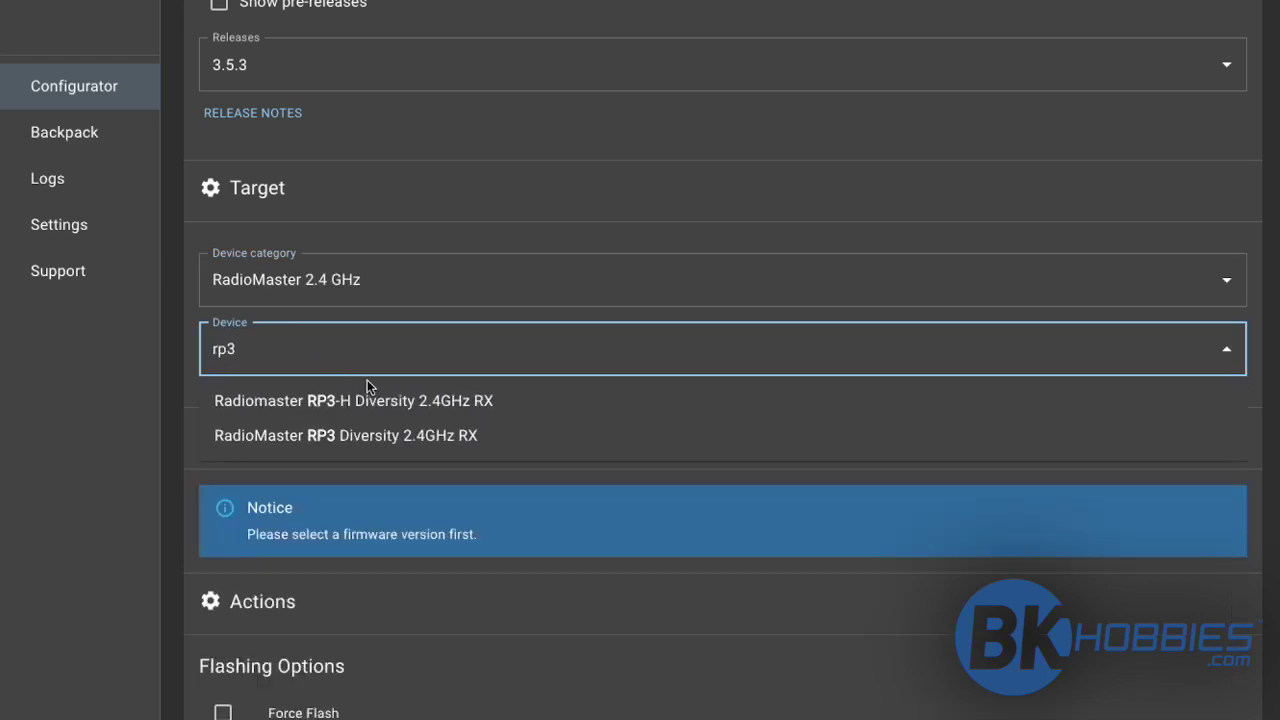
{"action": "left_click", "coordinate": [340, 402]}
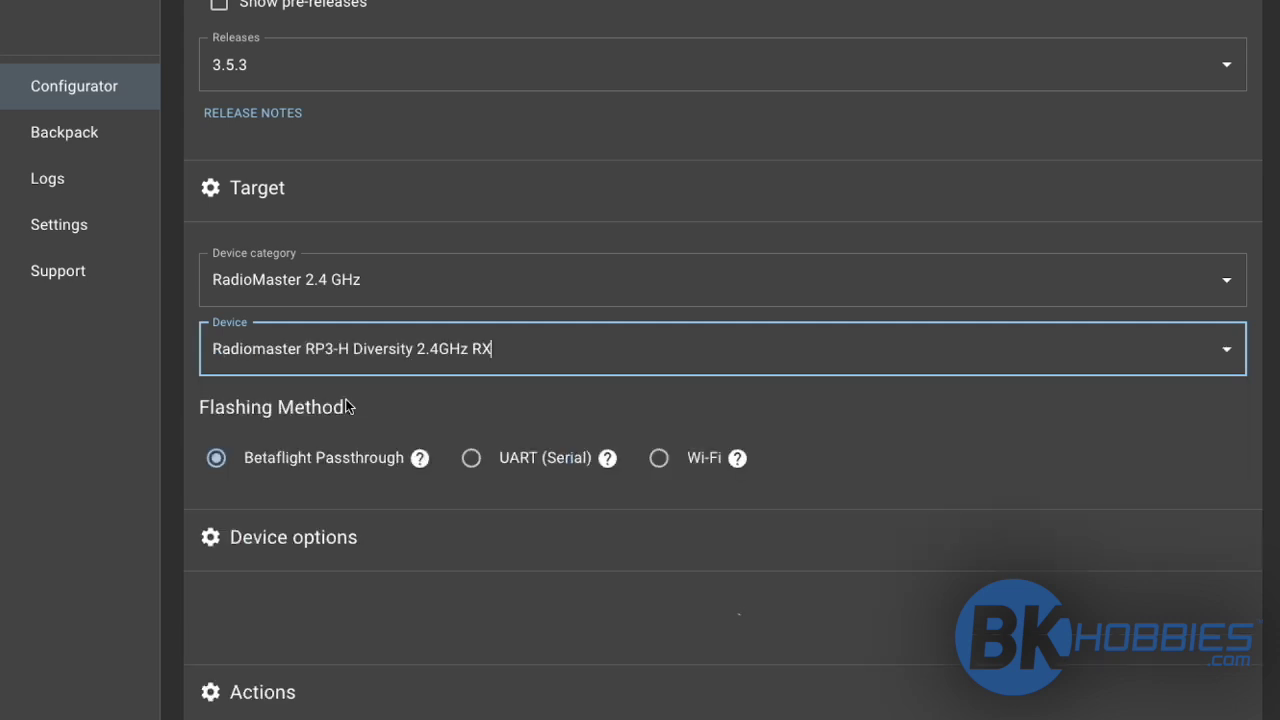
{"action": "scroll", "coordinate": [415, 388], "scroll_direction": "down", "scroll_amount": 3}
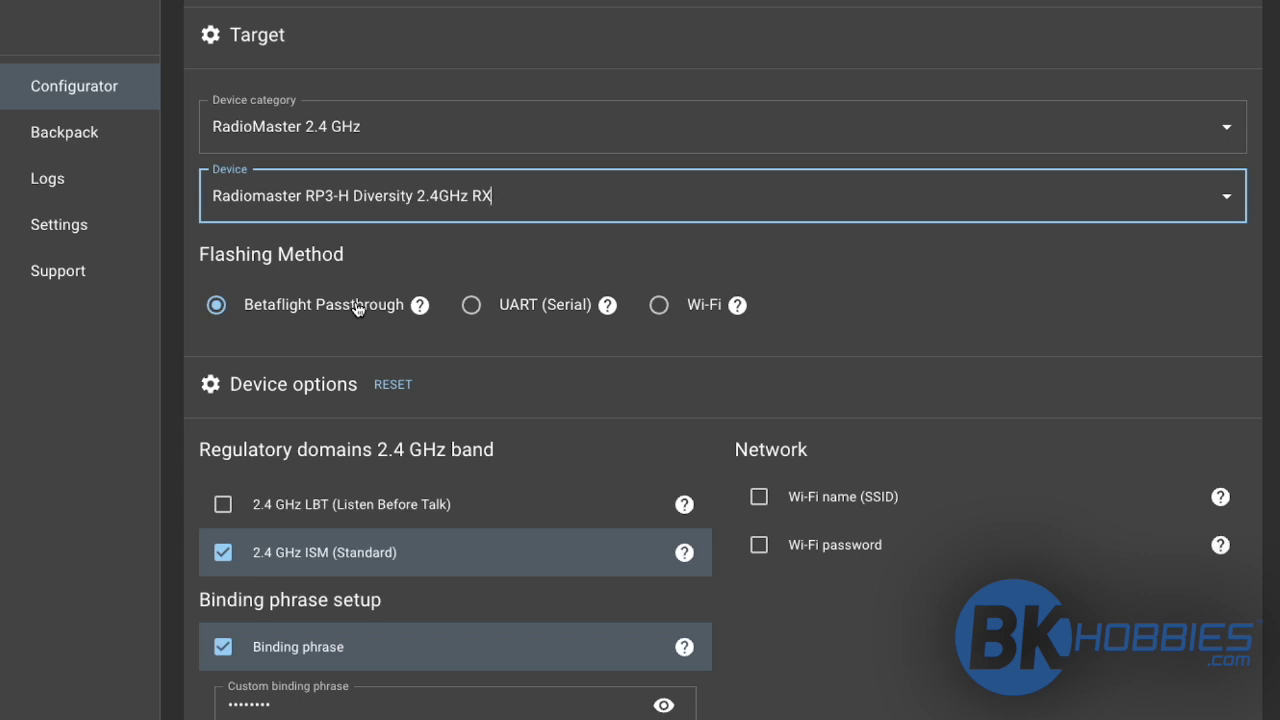
Switch the flashing method to Wi-Fi and scroll down to the device options
{"action": "left_click", "coordinate": [668, 304]}
{"action": "scroll", "coordinate": [624, 430], "scroll_direction": "down", "scroll_amount": 2}
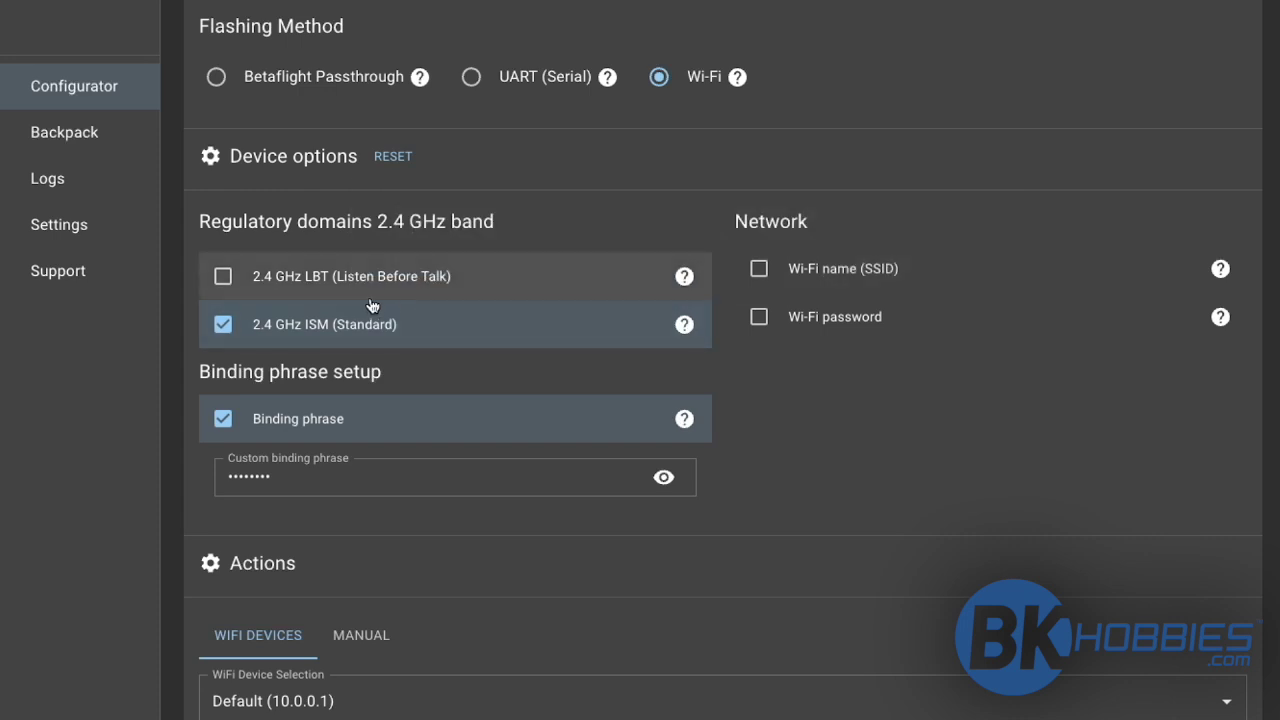
{"action": "mouse_move", "coordinate": [686, 277]}
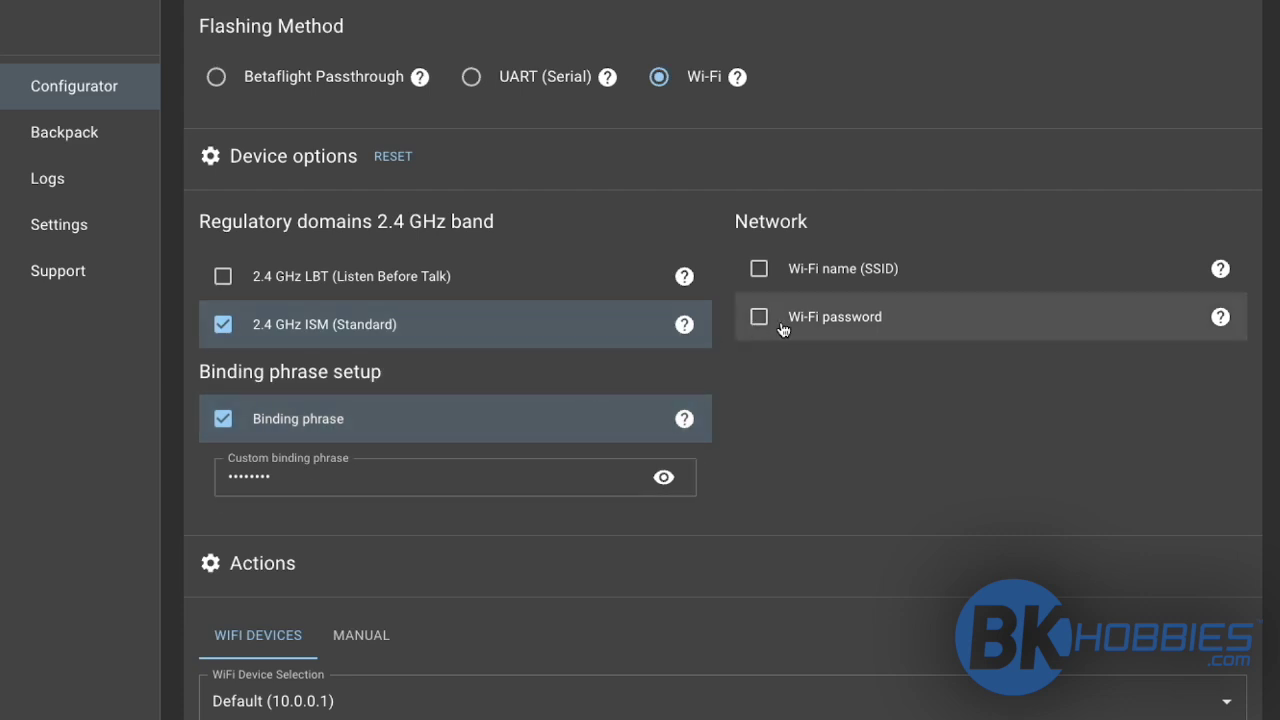
Enable the Wi-Fi SSID and Wi-Fi password options for the RP3-H firmware build
{"action": "left_click", "coordinate": [801, 282]}
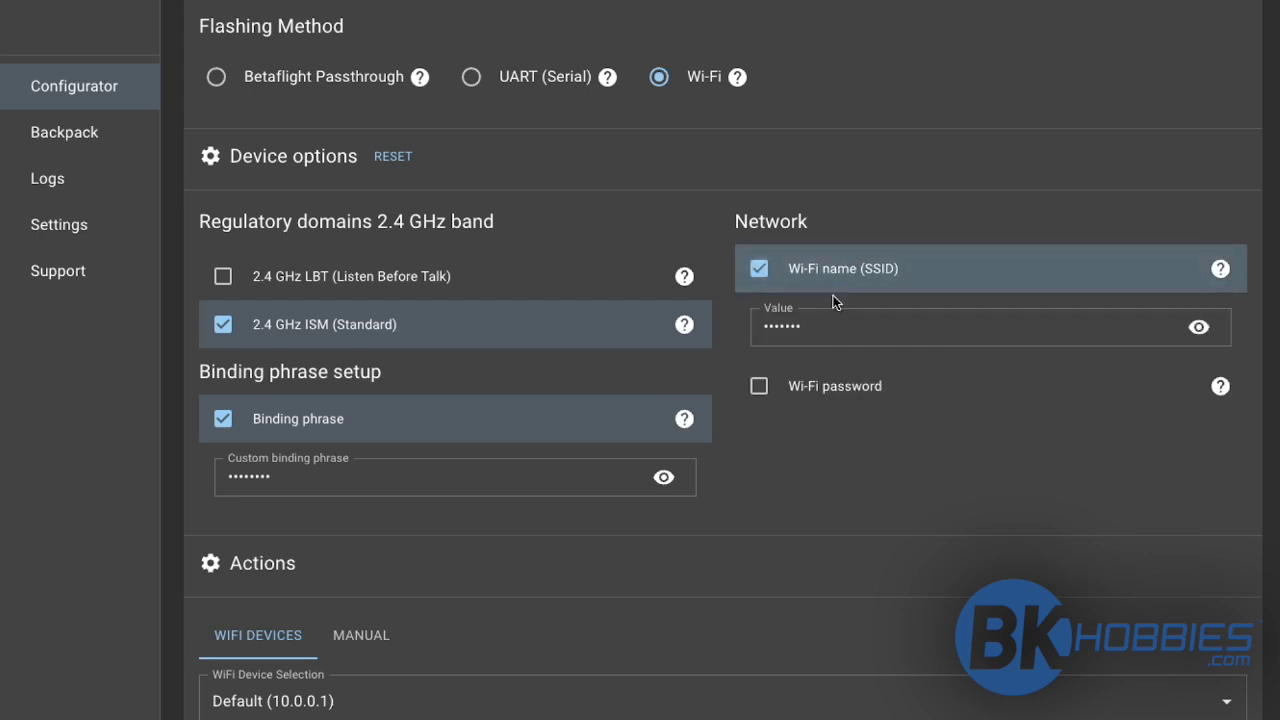
{"action": "left_click", "coordinate": [866, 390]}
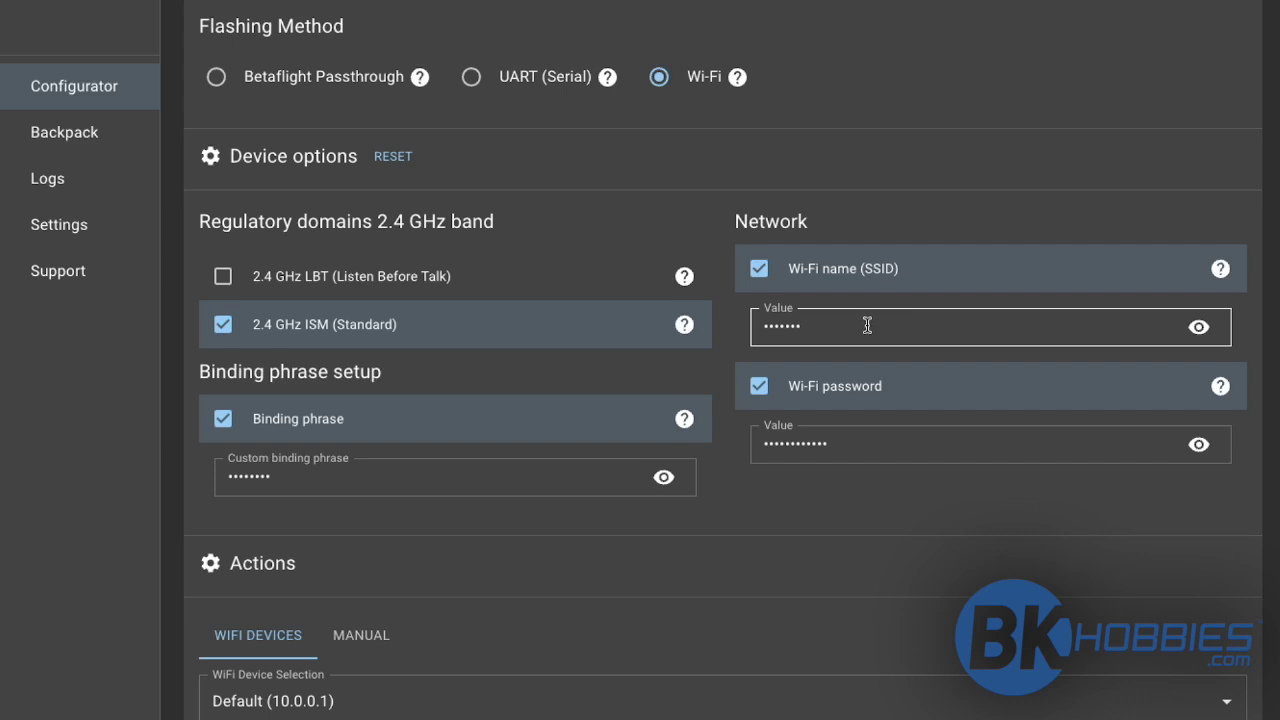
{"action": "scroll", "coordinate": [867, 325], "scroll_direction": "down", "scroll_amount": 2}
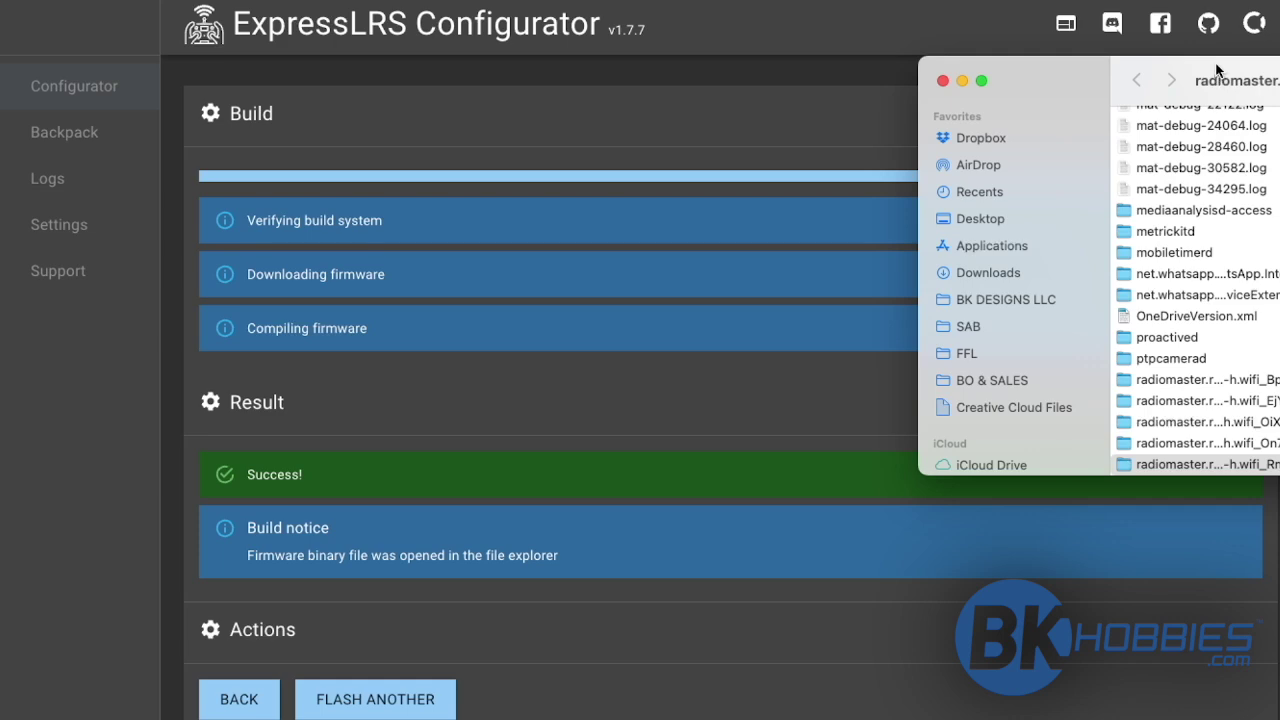
Move Finder into view, copy firmware.bin.gz into Downloads, then close the Finder window
{"action": "left_click_drag", "start_coordinate": [1217, 70], "coordinate": [653, 128]}
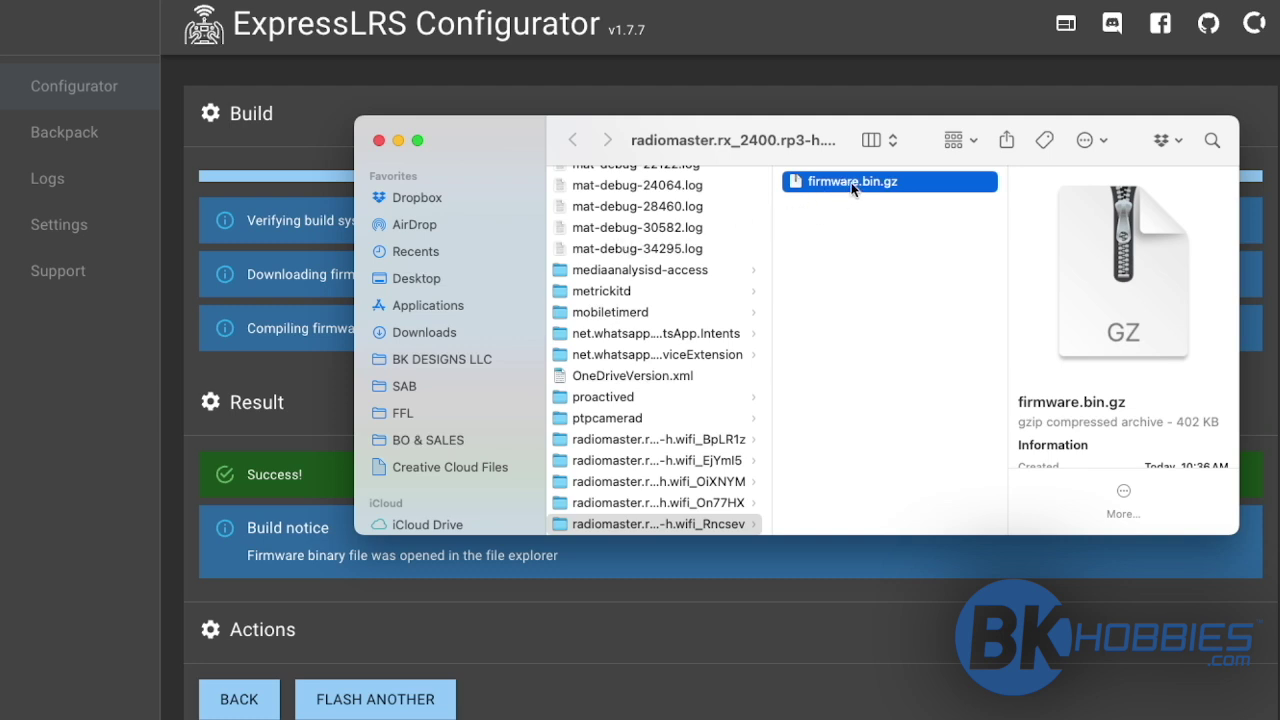
{"action": "left_click", "coordinate": [466, 332]}
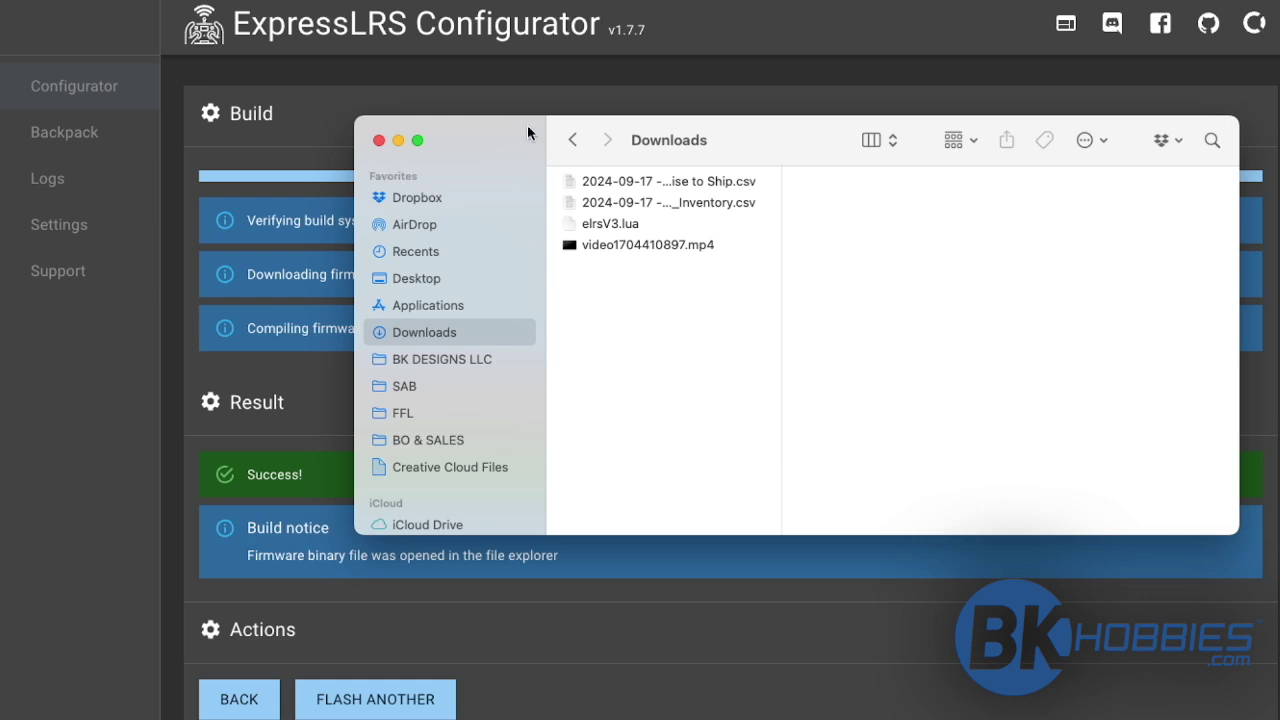
{"action": "left_click", "coordinate": [573, 142]}
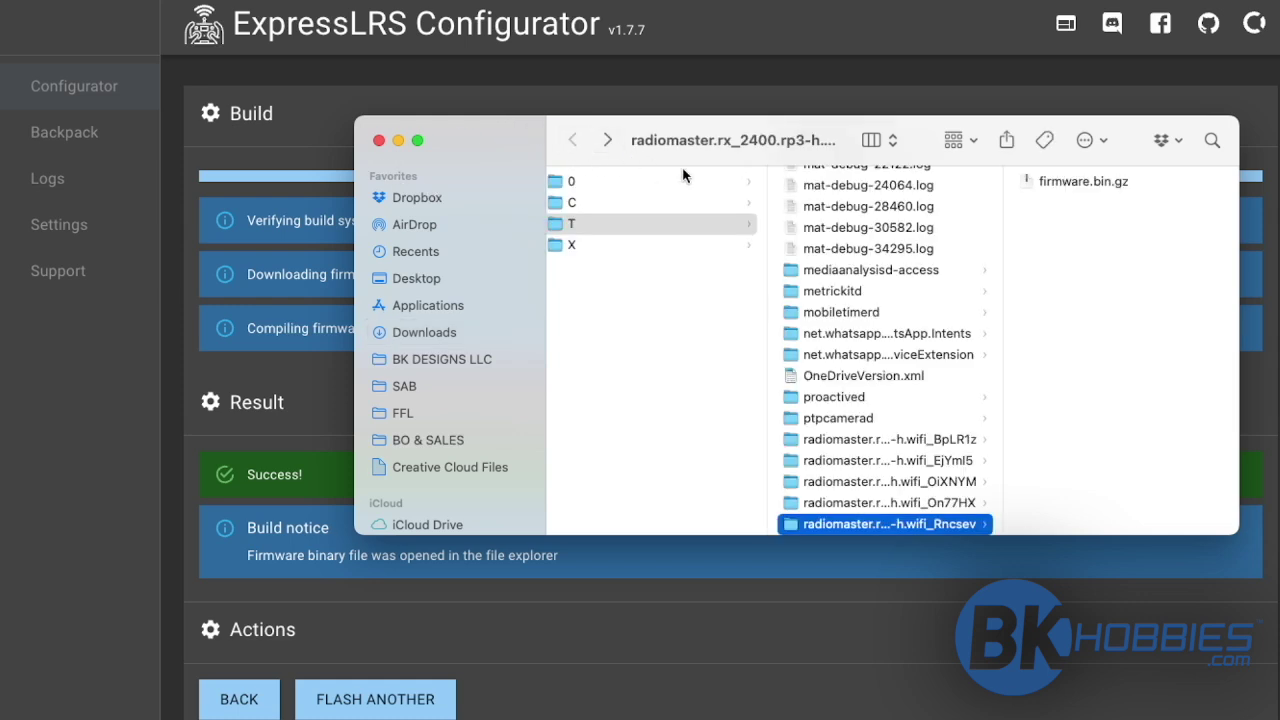
{"action": "left_click", "coordinate": [1095, 186]}
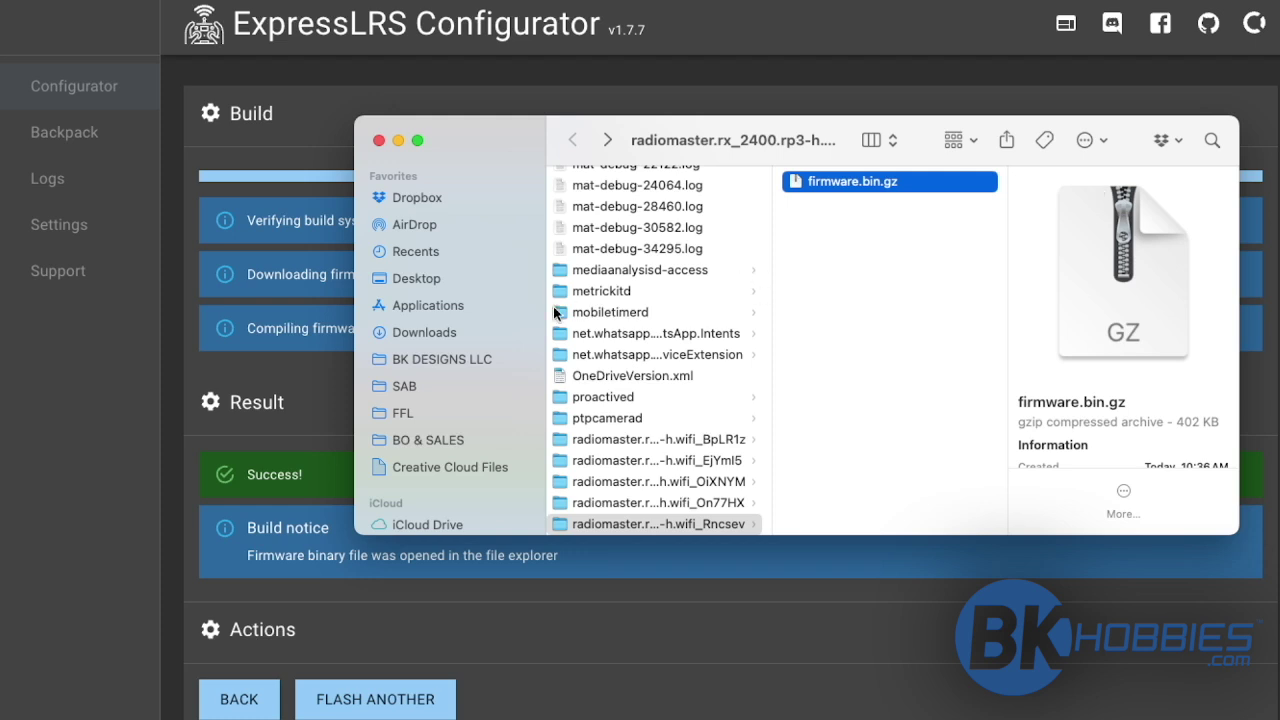
{"action": "left_click", "coordinate": [471, 336]}
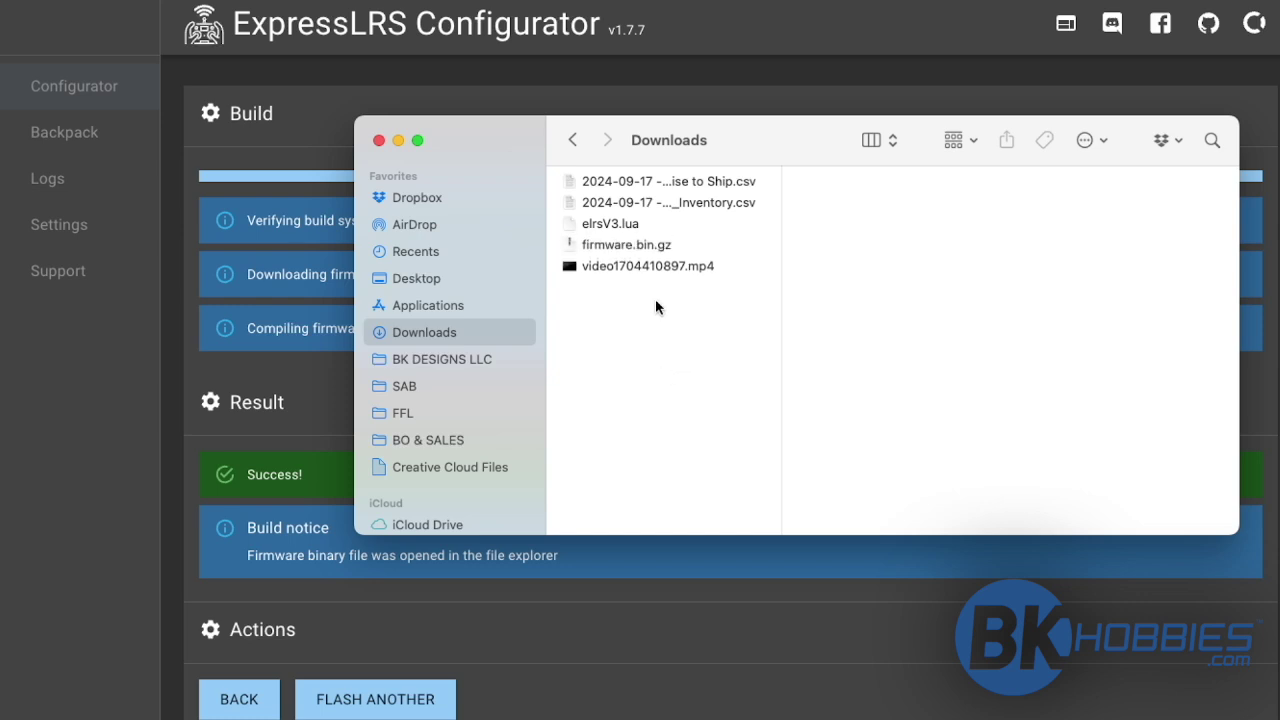
{"action": "left_click", "coordinate": [379, 140]}
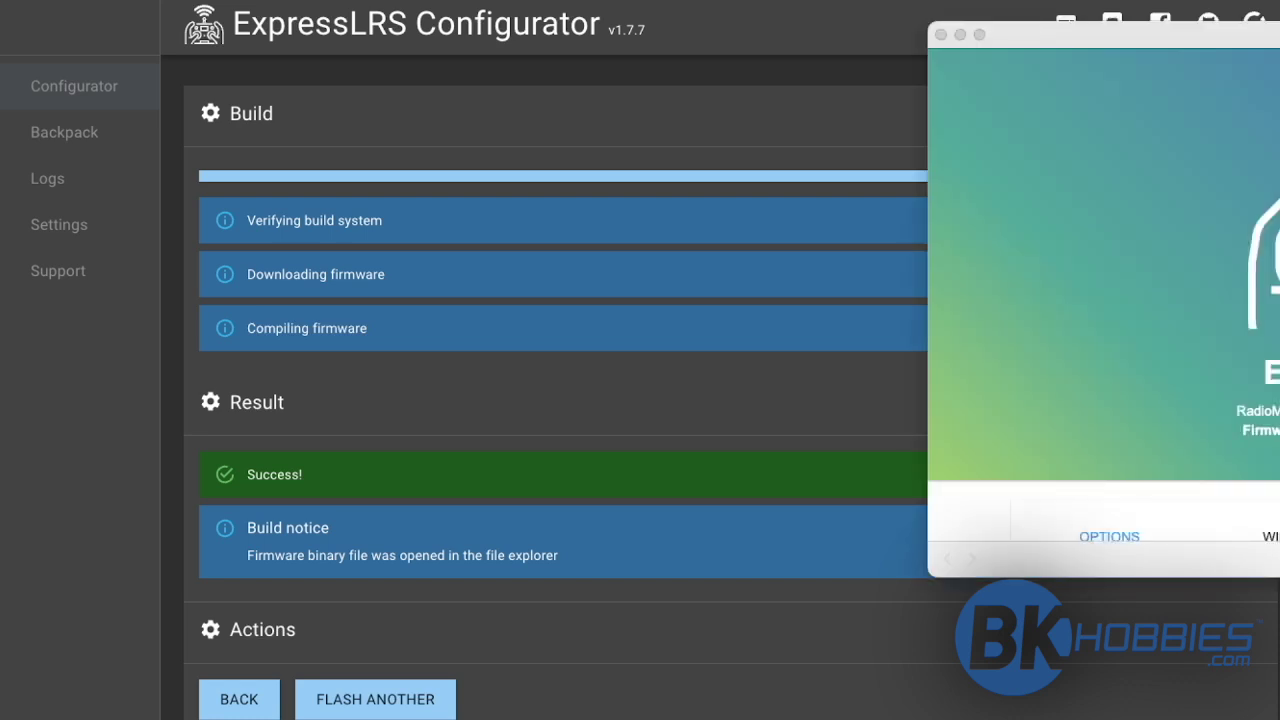
Bring the receiver's Join Network page into view and review its firmware update section
{"action": "left_click_drag", "start_coordinate": [1279, 46], "coordinate": [802, 89]}
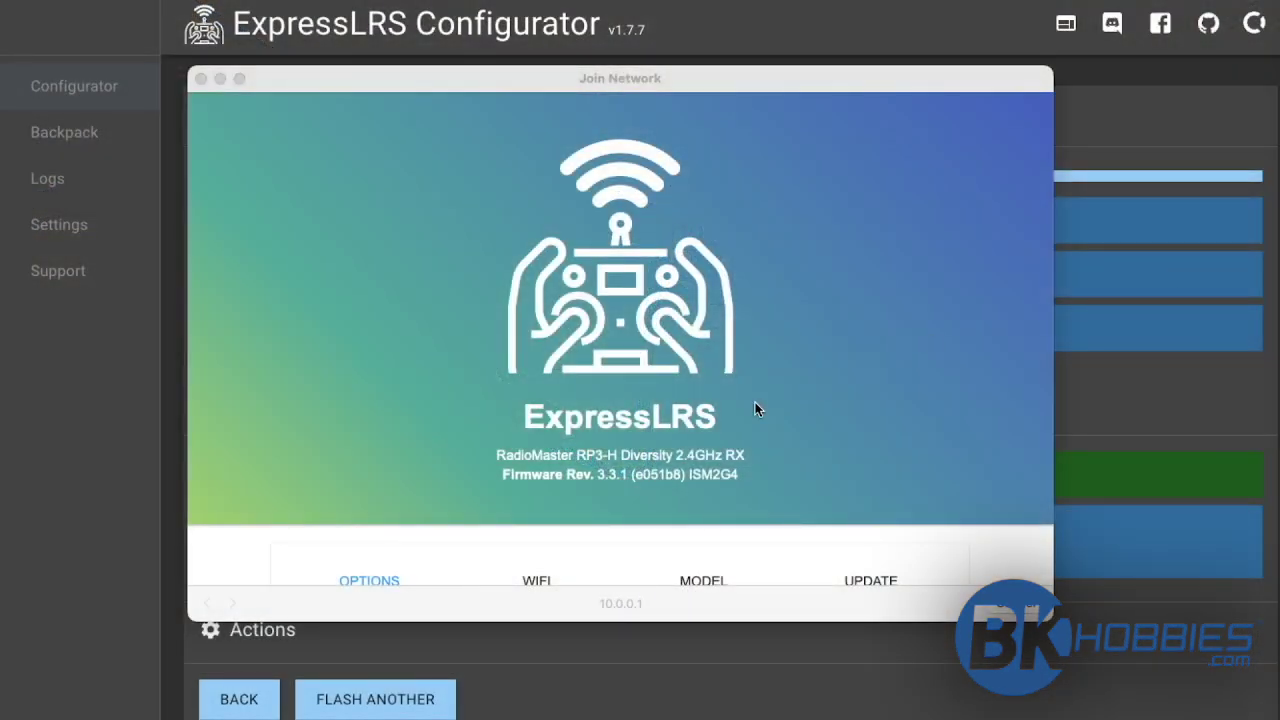
{"action": "scroll", "coordinate": [755, 402], "scroll_direction": "down", "scroll_amount": 5}
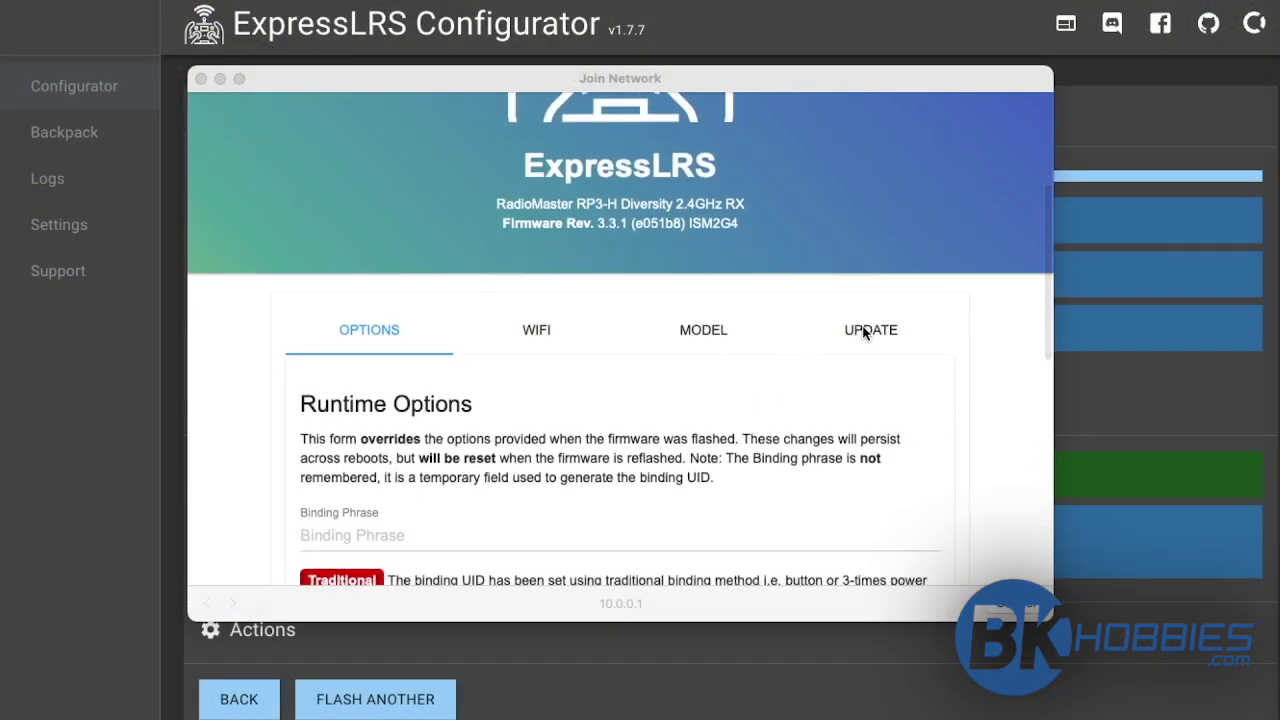
{"action": "left_click", "coordinate": [866, 333]}
{"action": "left_click", "coordinate": [866, 333]}
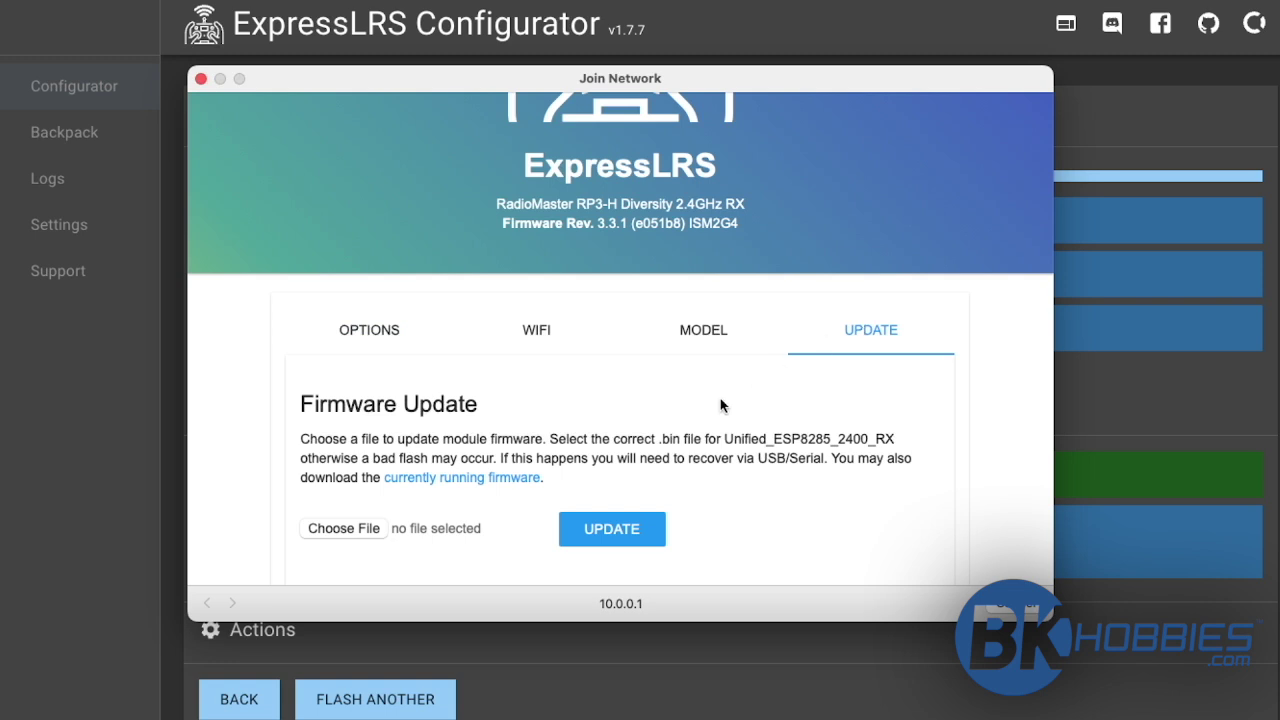
{"action": "scroll", "coordinate": [720, 405], "scroll_direction": "down", "scroll_amount": 2}
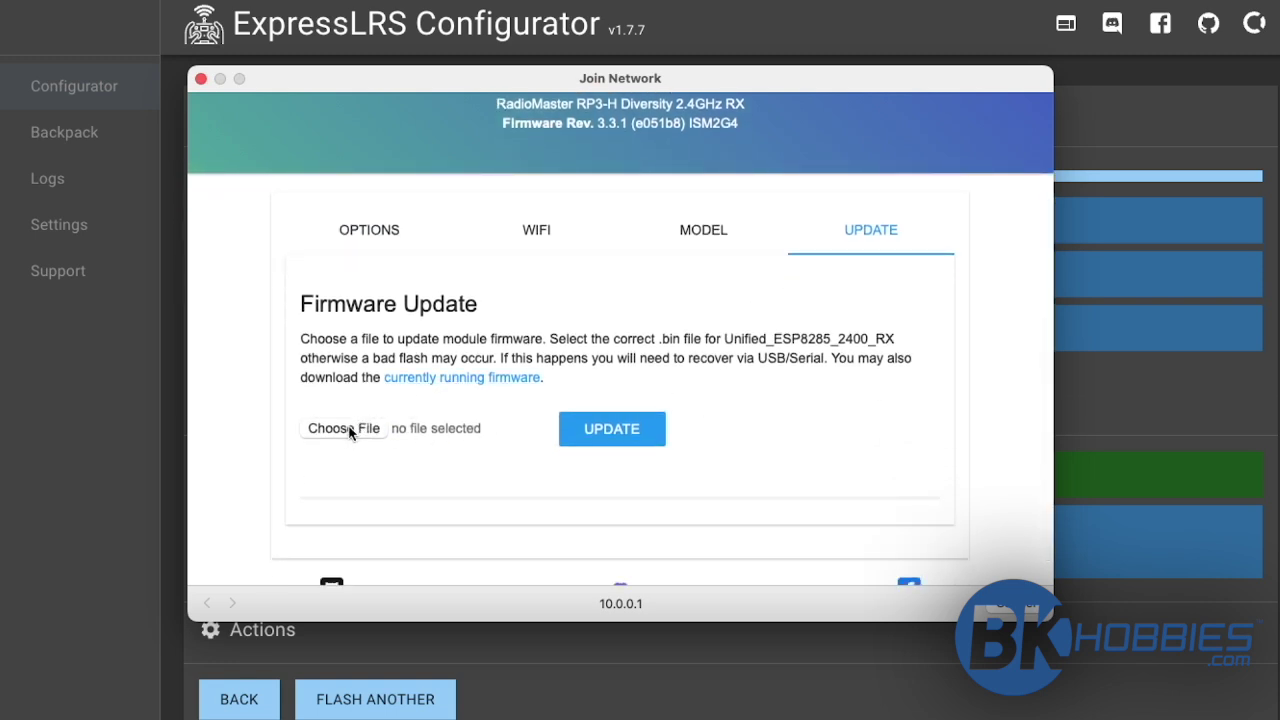
{"action": "scroll", "coordinate": [371, 431], "scroll_direction": "down", "scroll_amount": 1}
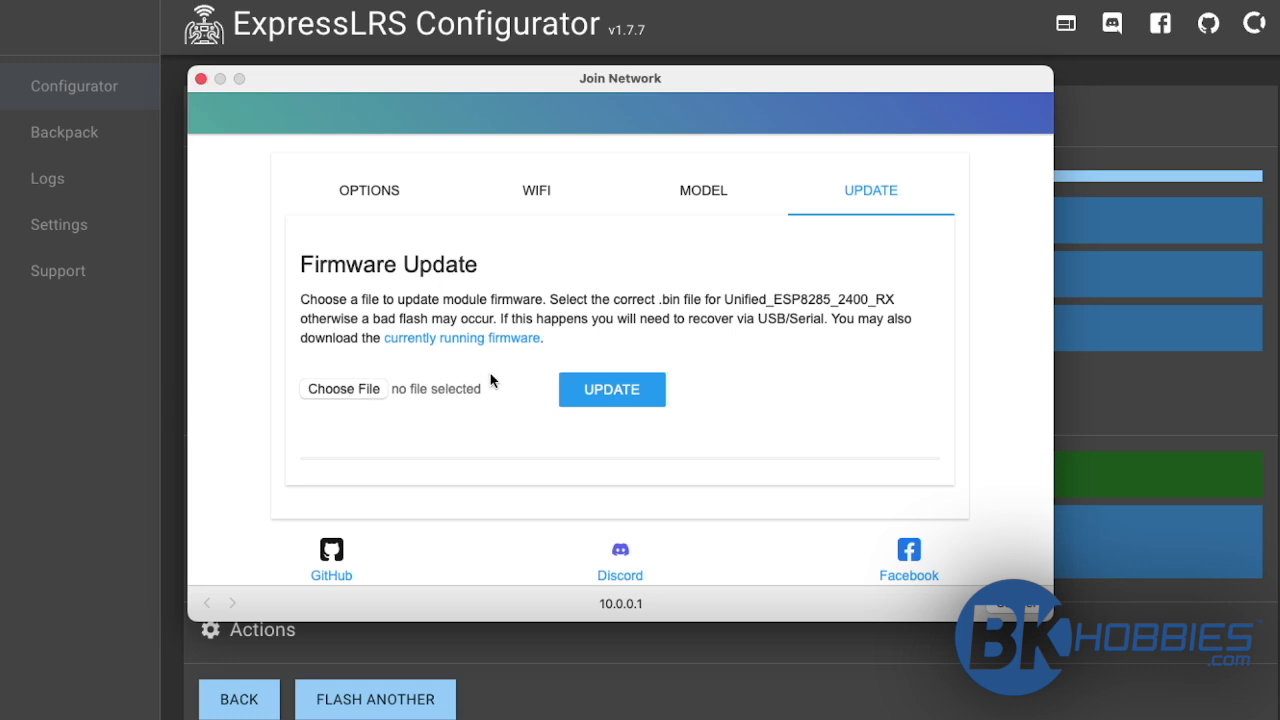
{"action": "scroll", "coordinate": [490, 381], "scroll_direction": "up", "scroll_amount": 10}
Switch via Mission Control to the Safari window showing the receiver at 10.0.0.1
{"action": "left_click_drag", "start_coordinate": [535, 80], "coordinate": [651, 136]}
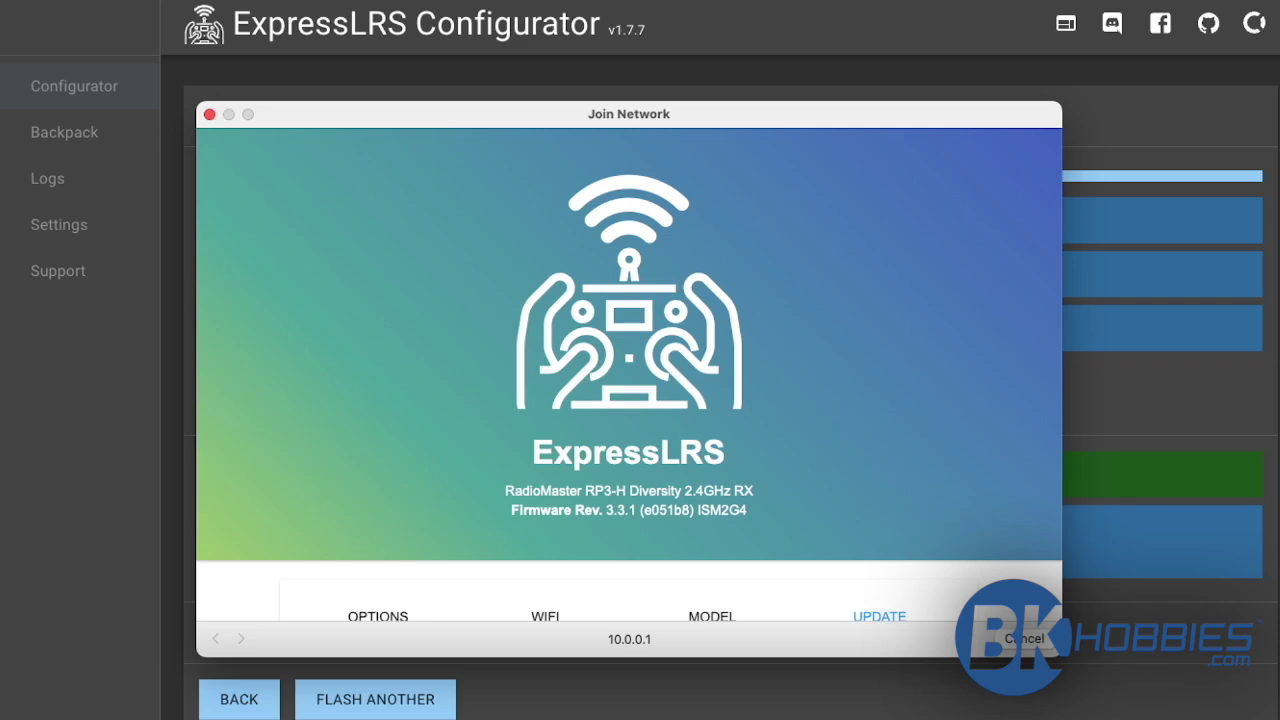
{"action": "key", "text": "ctrl+Up"}
{"action": "left_click", "coordinate": [592, 650]}
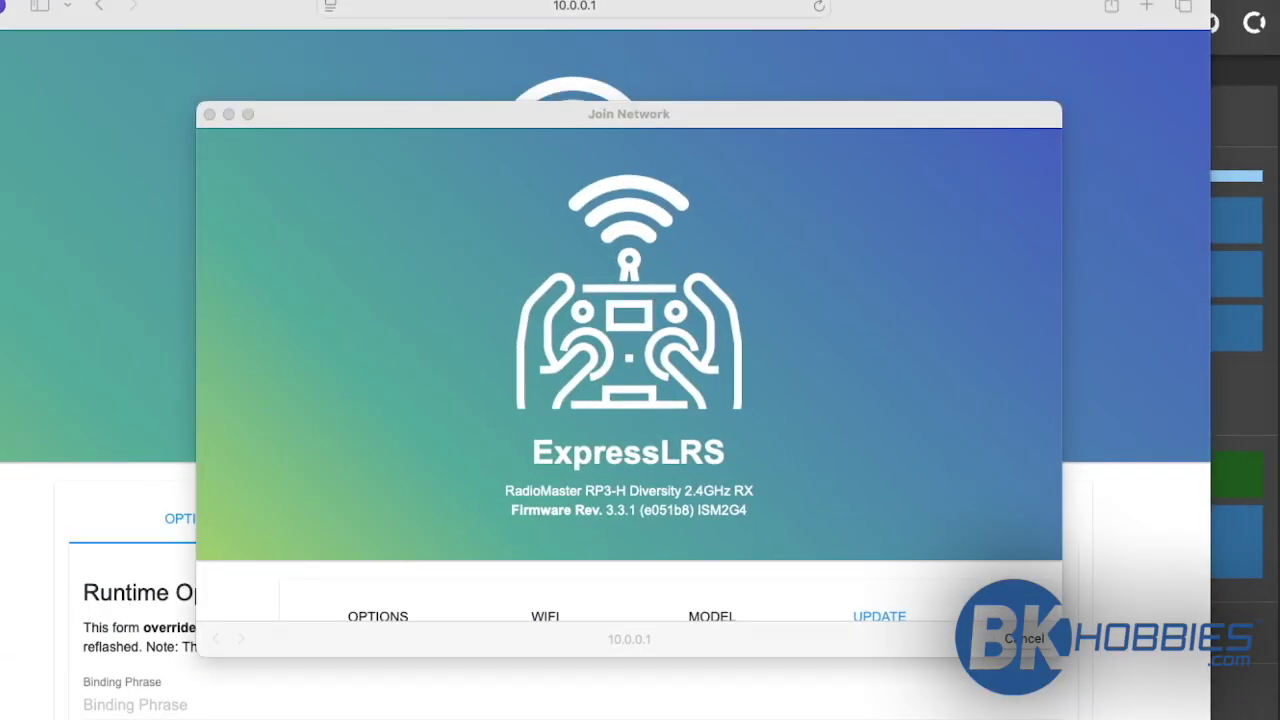
Close Join Network, reload 10.0.0.1 in Safari and scroll to the Firmware Update section
{"action": "left_click", "coordinate": [209, 113]}
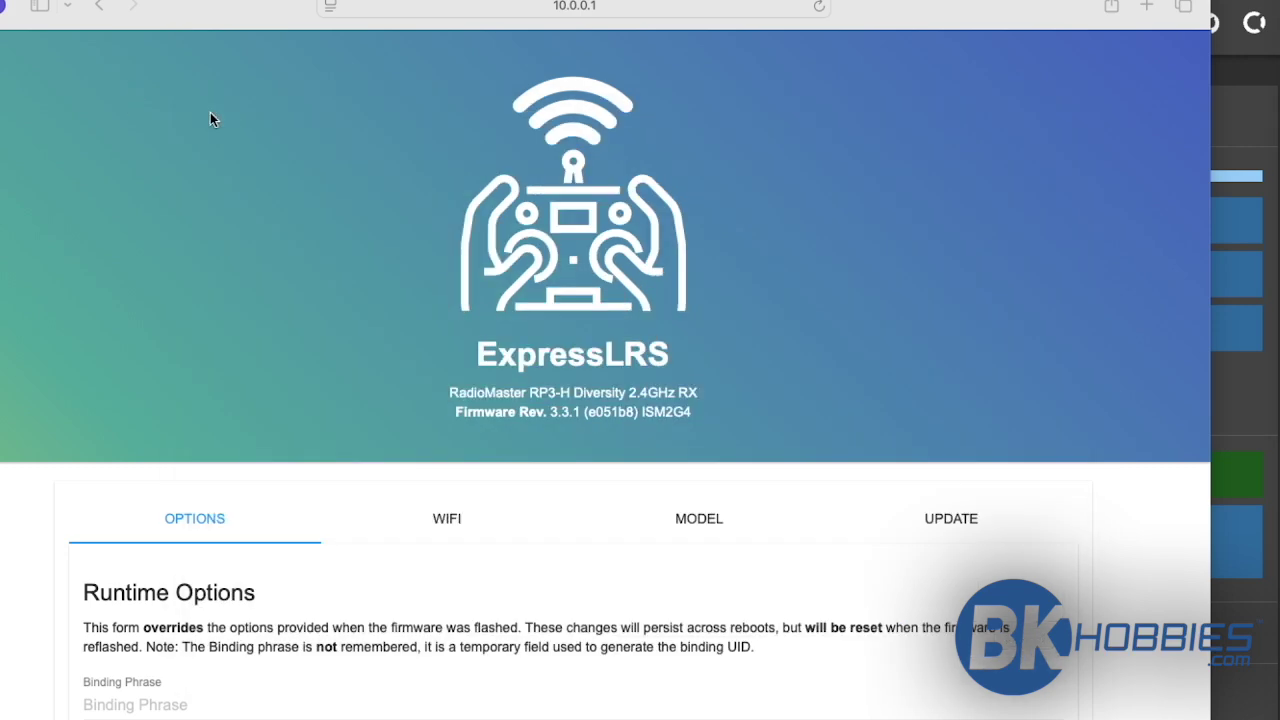
{"action": "left_click", "coordinate": [548, 6]}
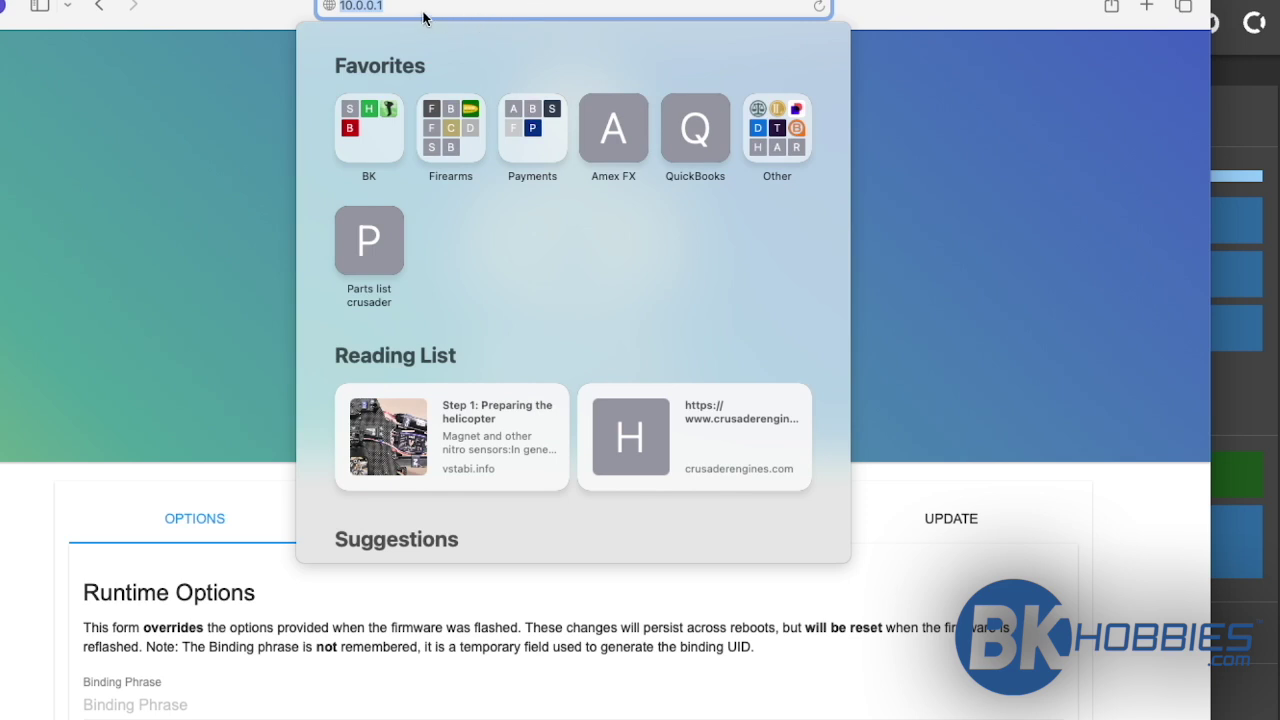
{"action": "key", "text": "Return"}
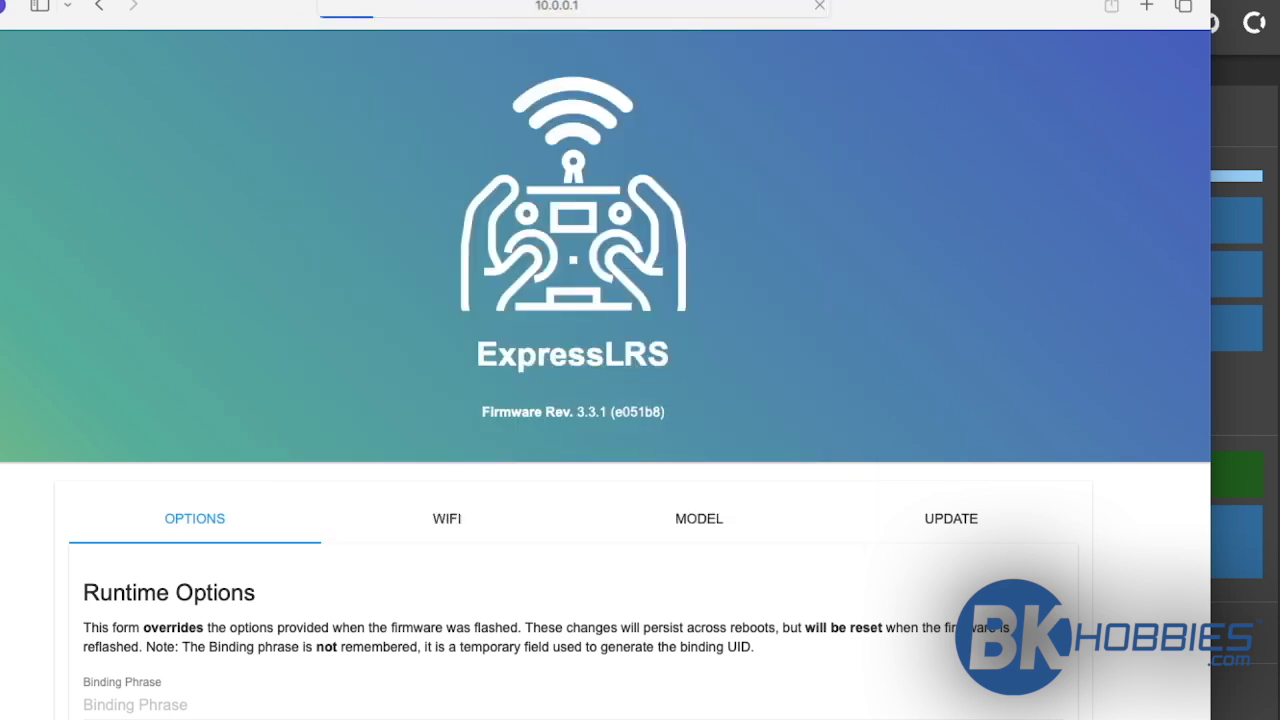
{"action": "scroll", "coordinate": [578, 500], "scroll_direction": "down", "scroll_amount": 3}
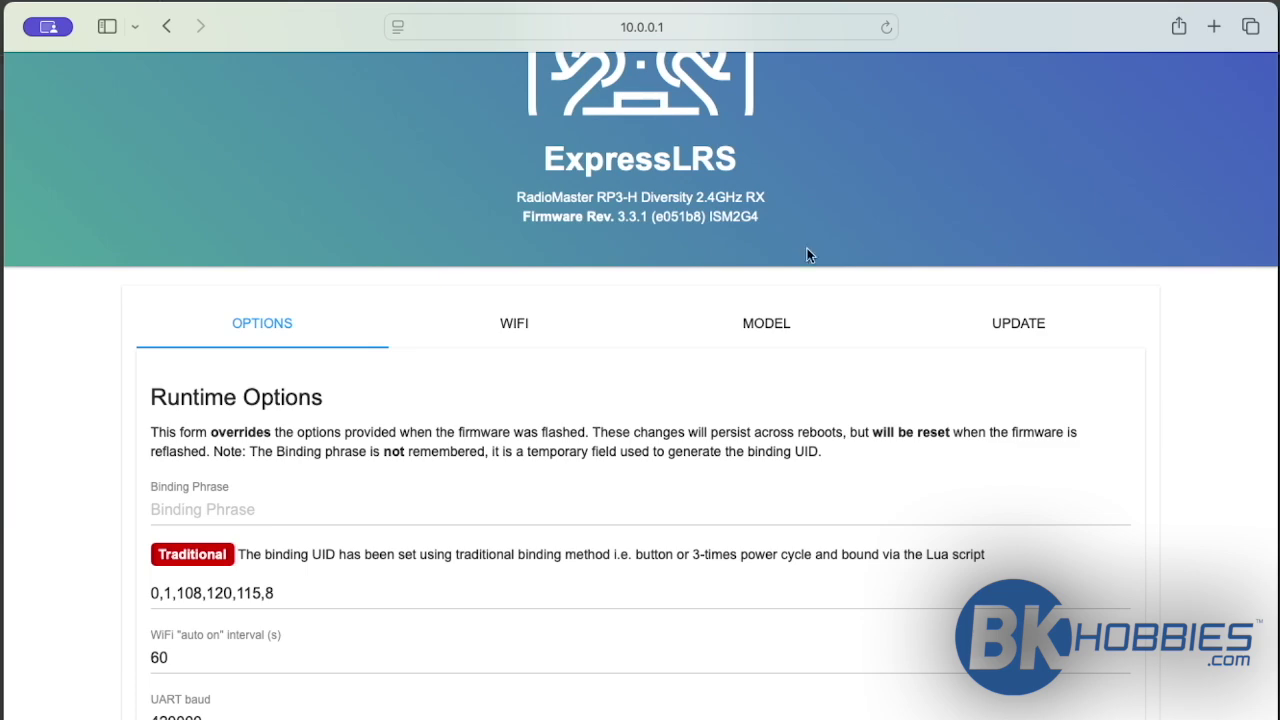
{"action": "scroll", "coordinate": [752, 494], "scroll_direction": "down", "scroll_amount": 2}
{"action": "scroll", "coordinate": [760, 480], "scroll_direction": "up", "scroll_amount": 2}
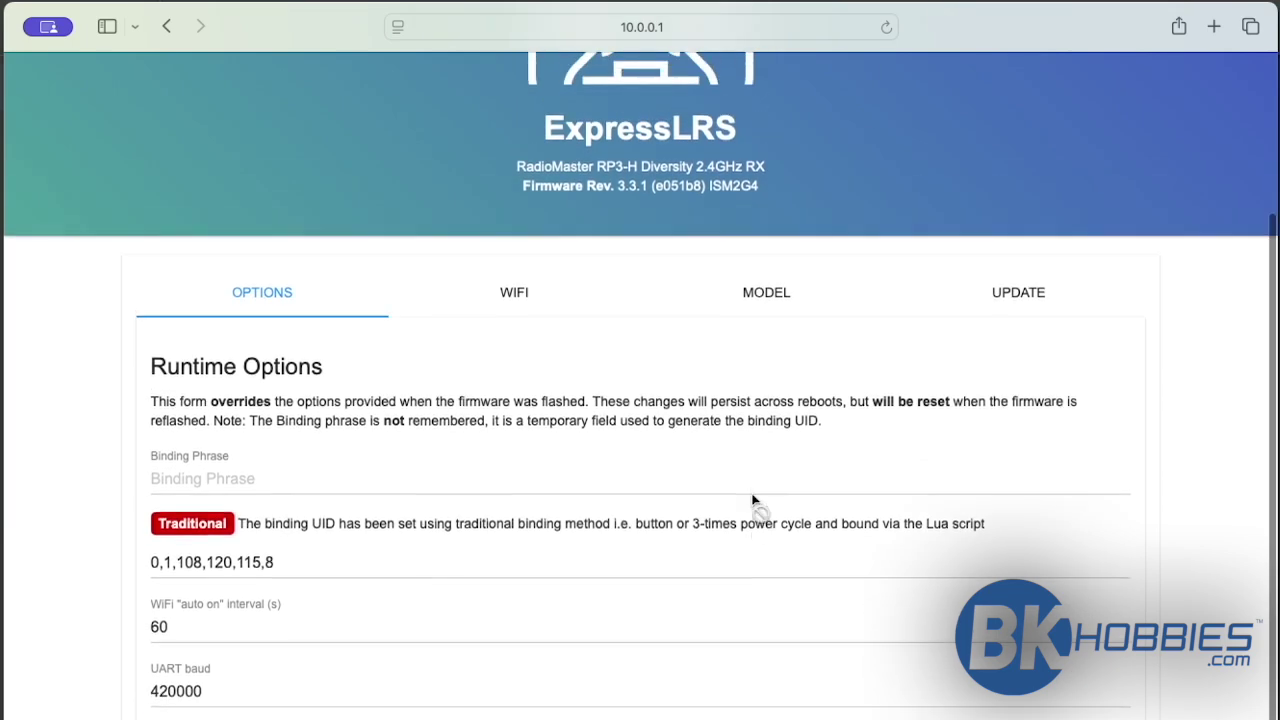
Select firmware.bin.gz from Downloads in the UPDATE section and start flashing the RP3-H receiver
{"action": "left_click", "coordinate": [1022, 312]}
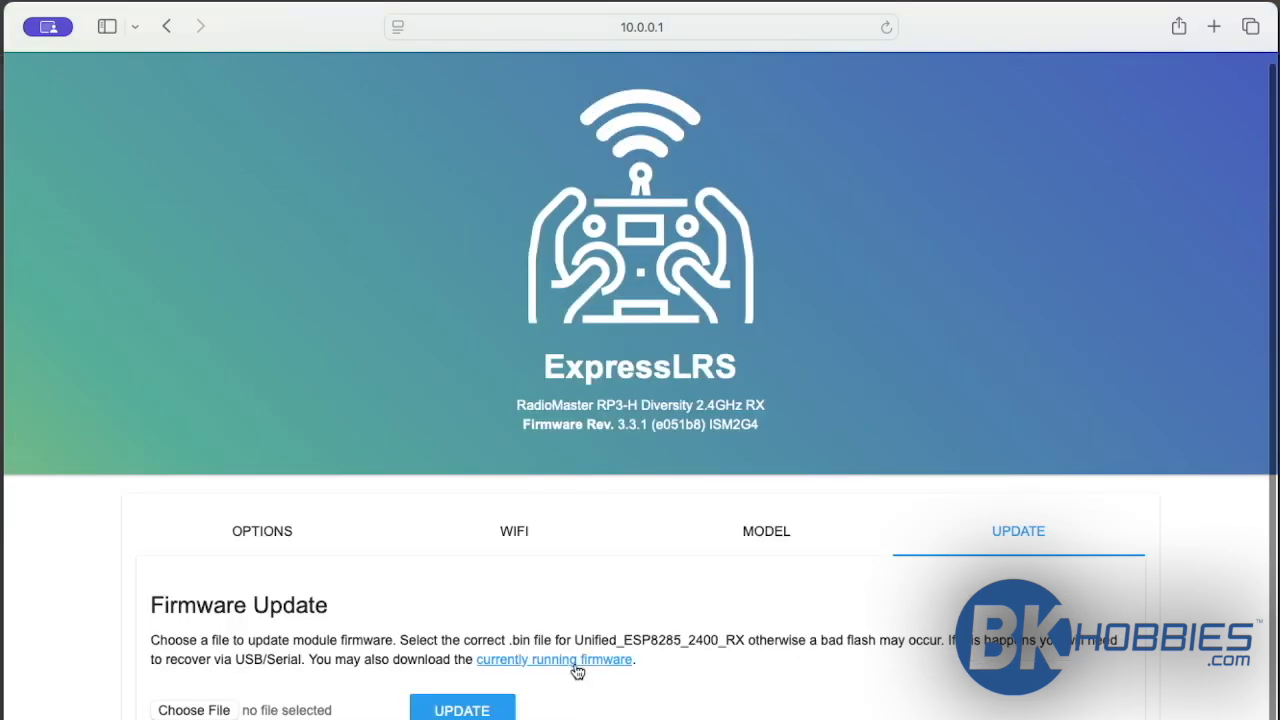
{"action": "left_click", "coordinate": [182, 711]}
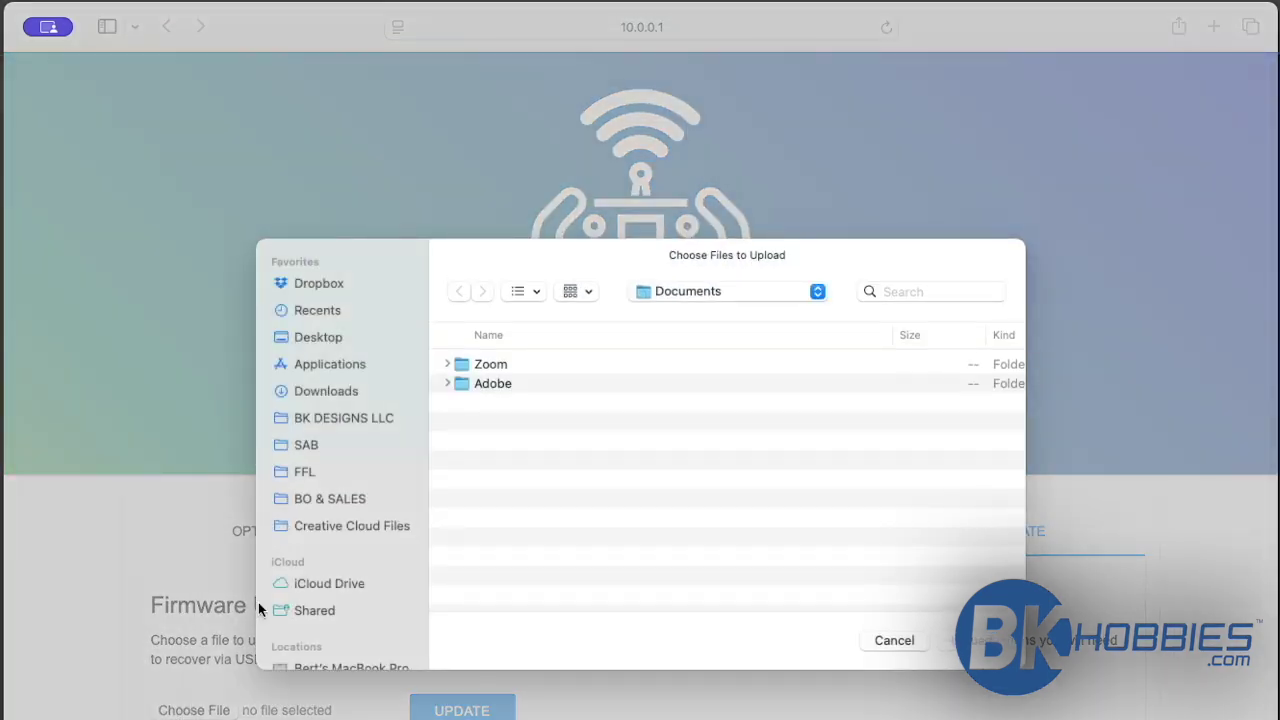
{"action": "left_click", "coordinate": [338, 392]}
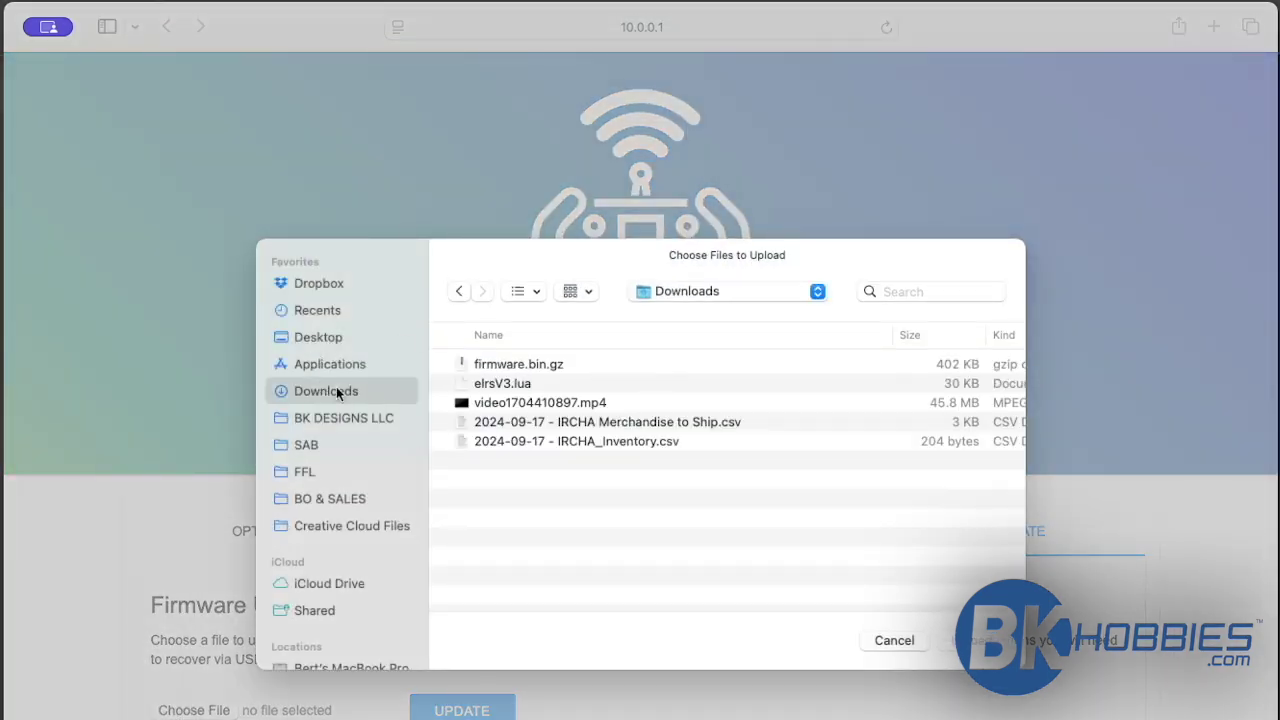
{"action": "double_click", "coordinate": [534, 366]}
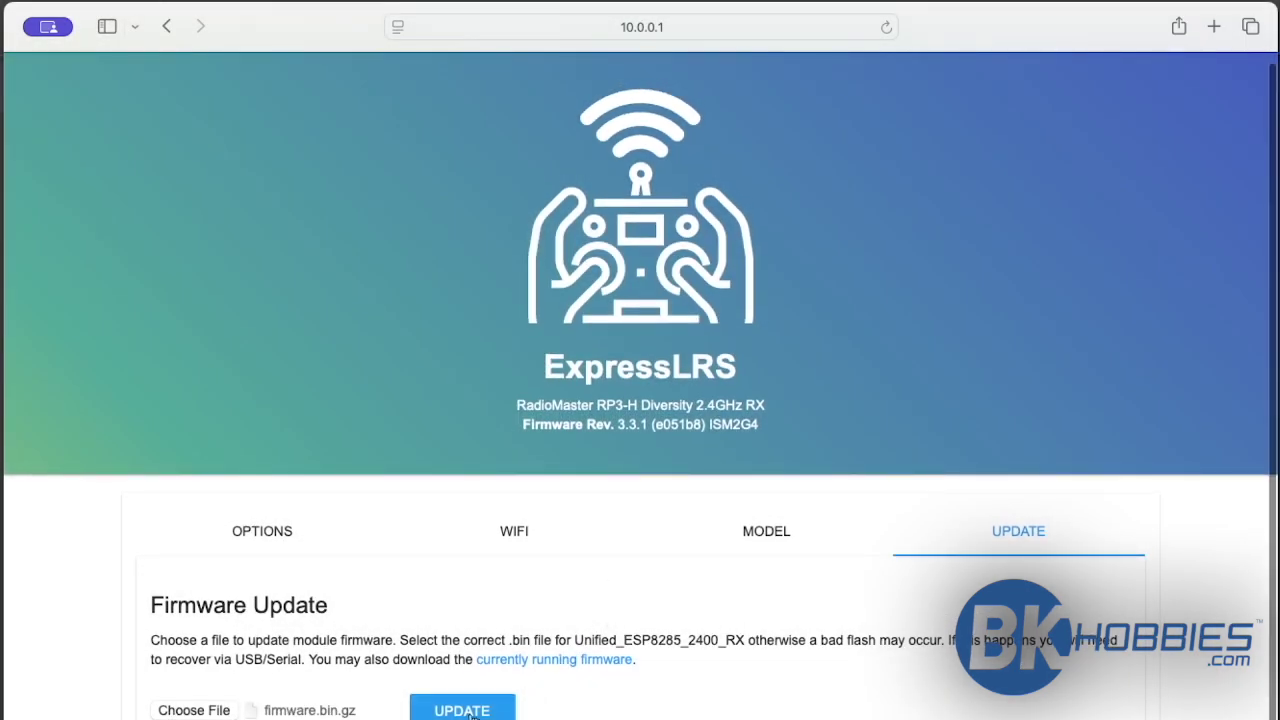
{"action": "left_click", "coordinate": [505, 712]}
{"action": "scroll", "coordinate": [508, 529], "scroll_direction": "down", "scroll_amount": 1}
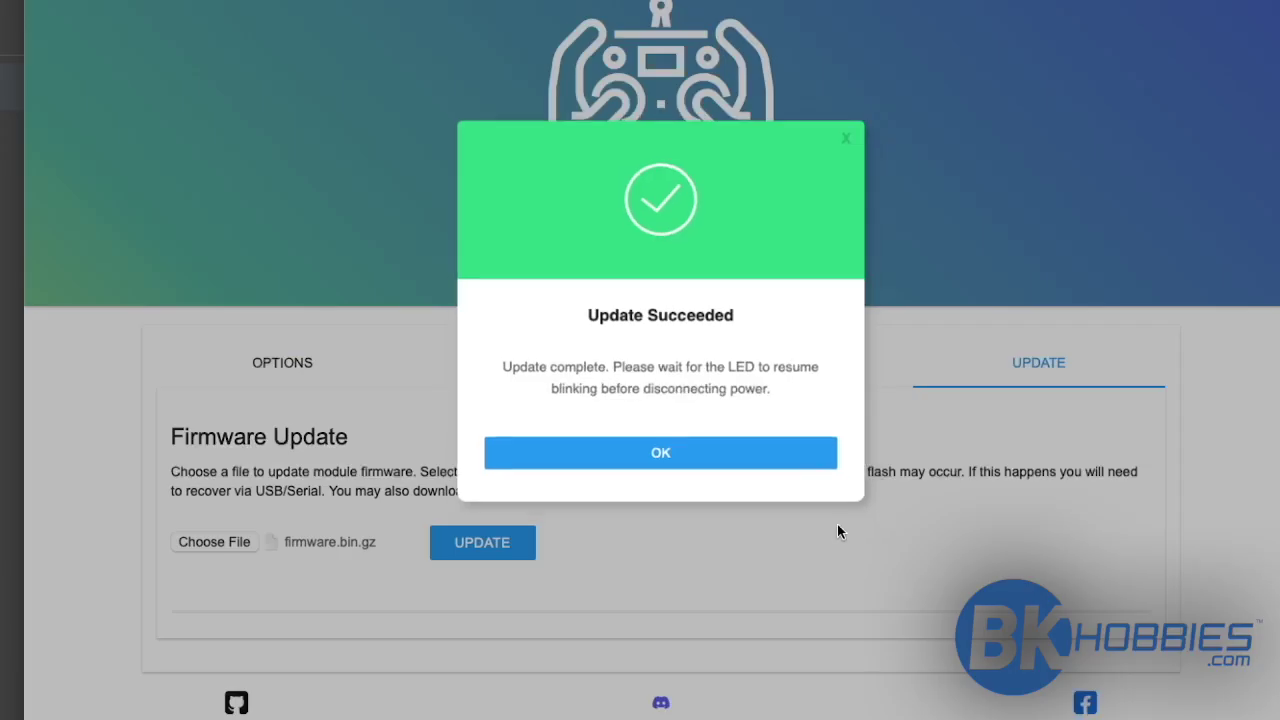
Acknowledge the Update Succeeded message with OK once flashing completes
{"action": "left_click", "coordinate": [592, 463]}
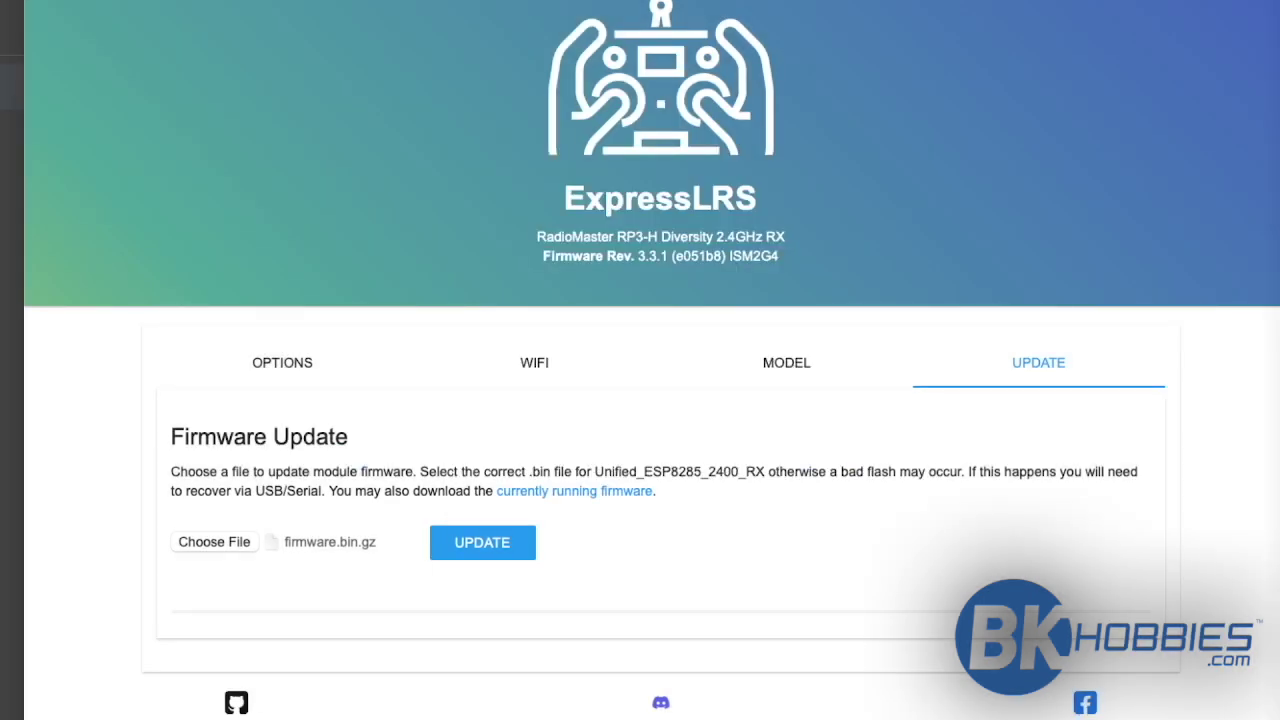